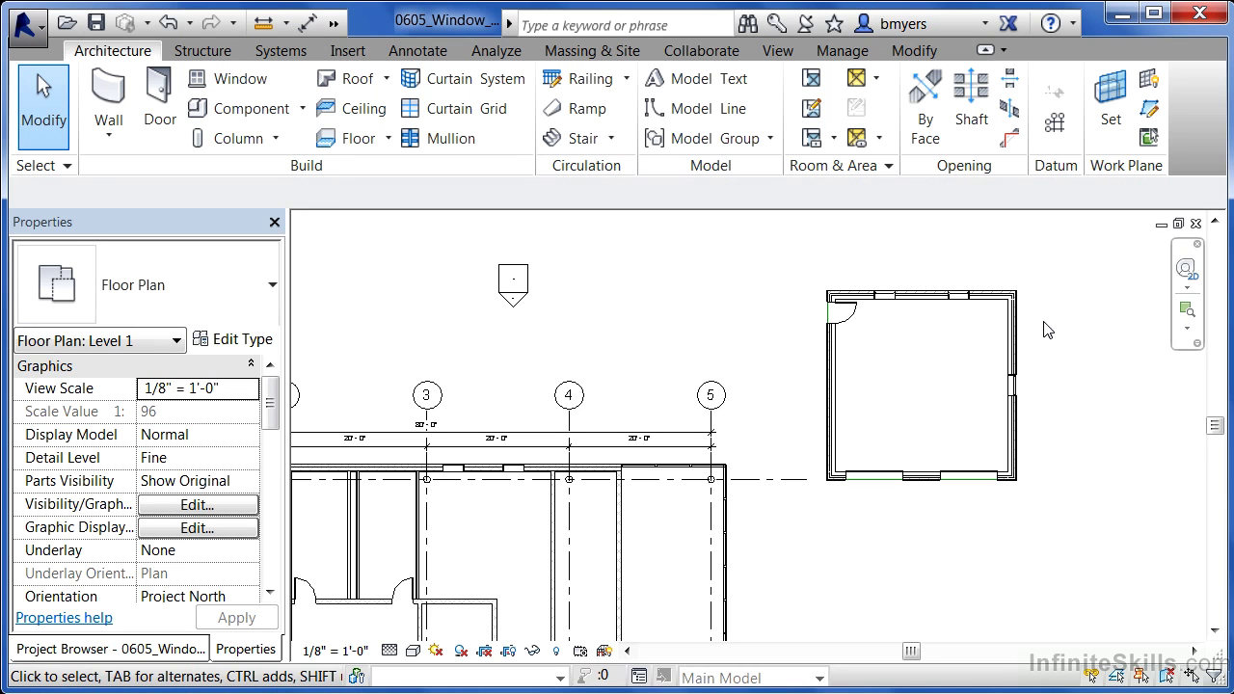
Zoom in on the small building's top wall and its window openings in the Level 1 plan
scroll(1052, 279, "up", 1)
scroll(1092, 328, "up", 1)
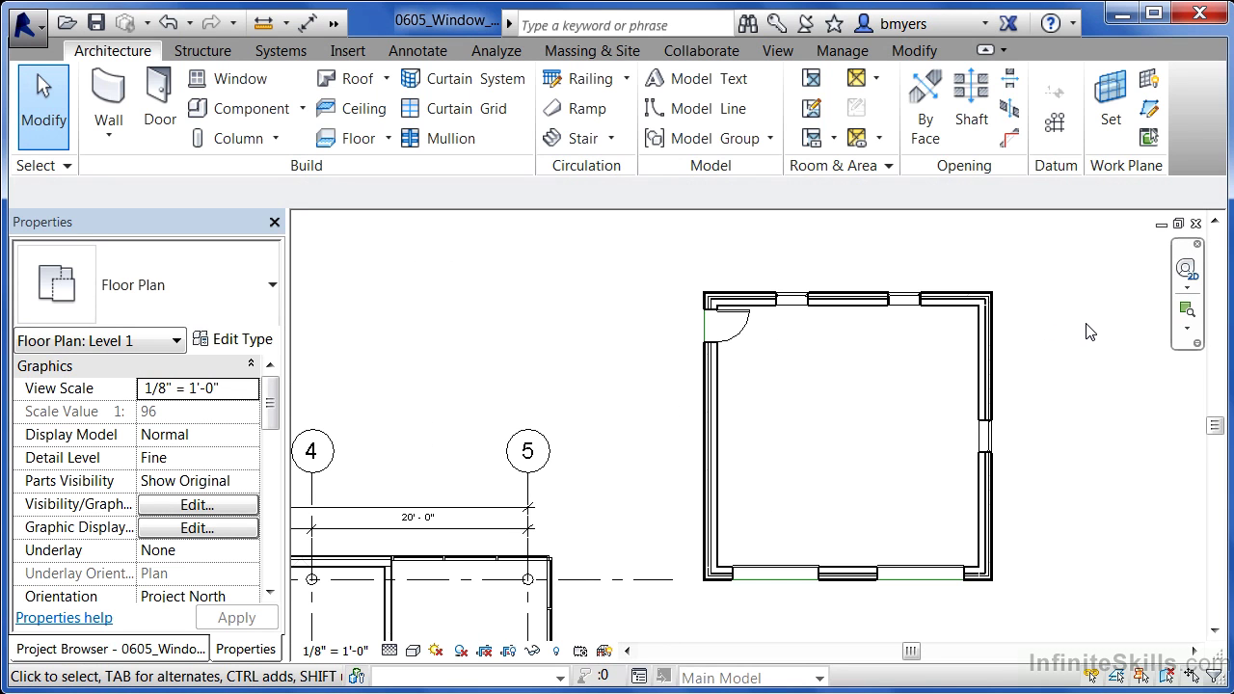
scroll(961, 288, "up", 3)
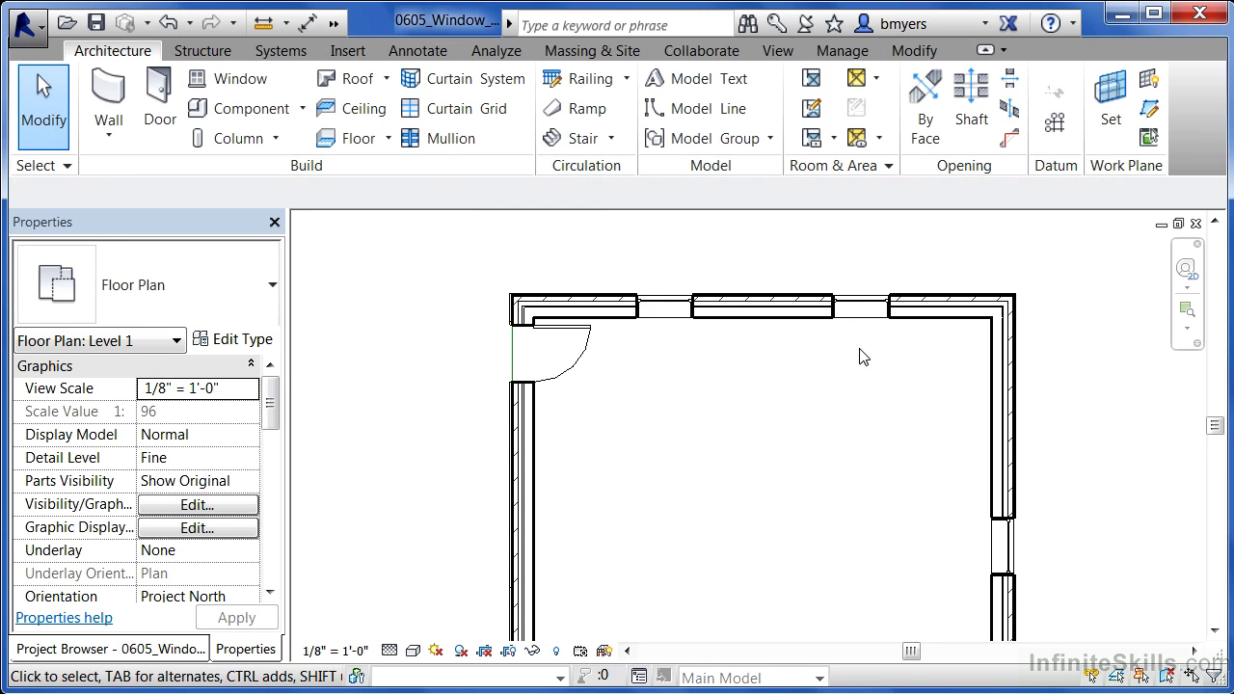
Start an Aligned dimension with the reference set to Wall faces instead of Wall centerlines
left_click(420, 54)
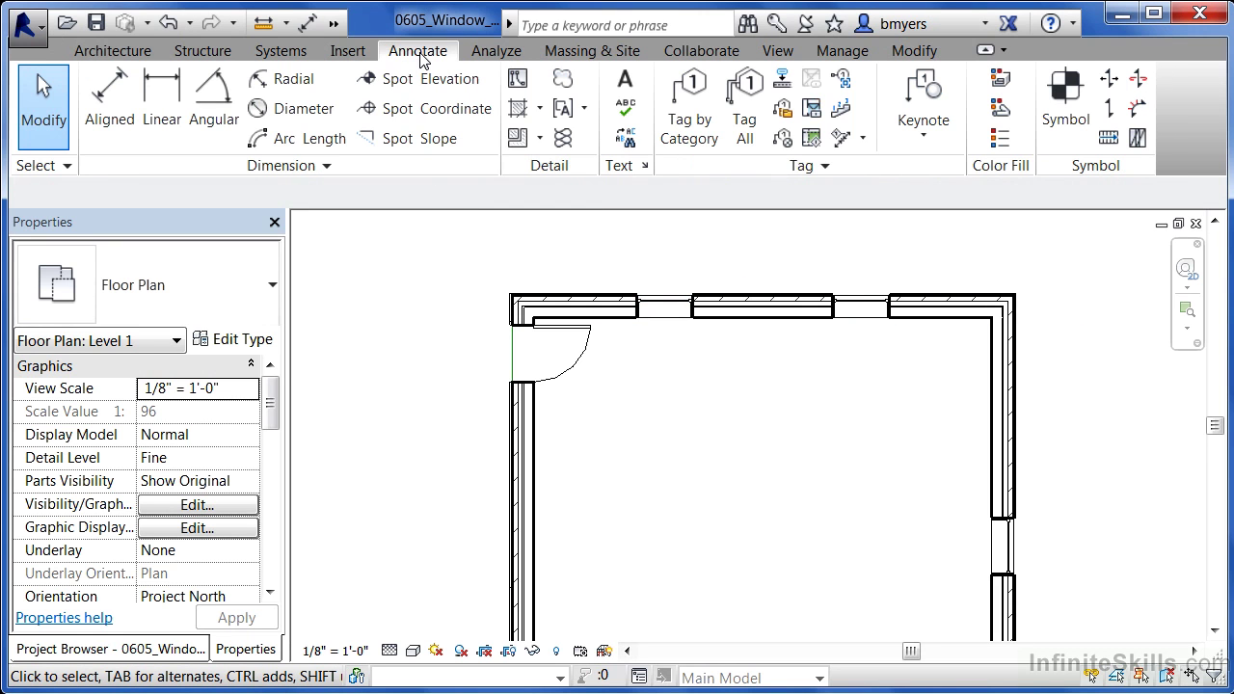
left_click(114, 130)
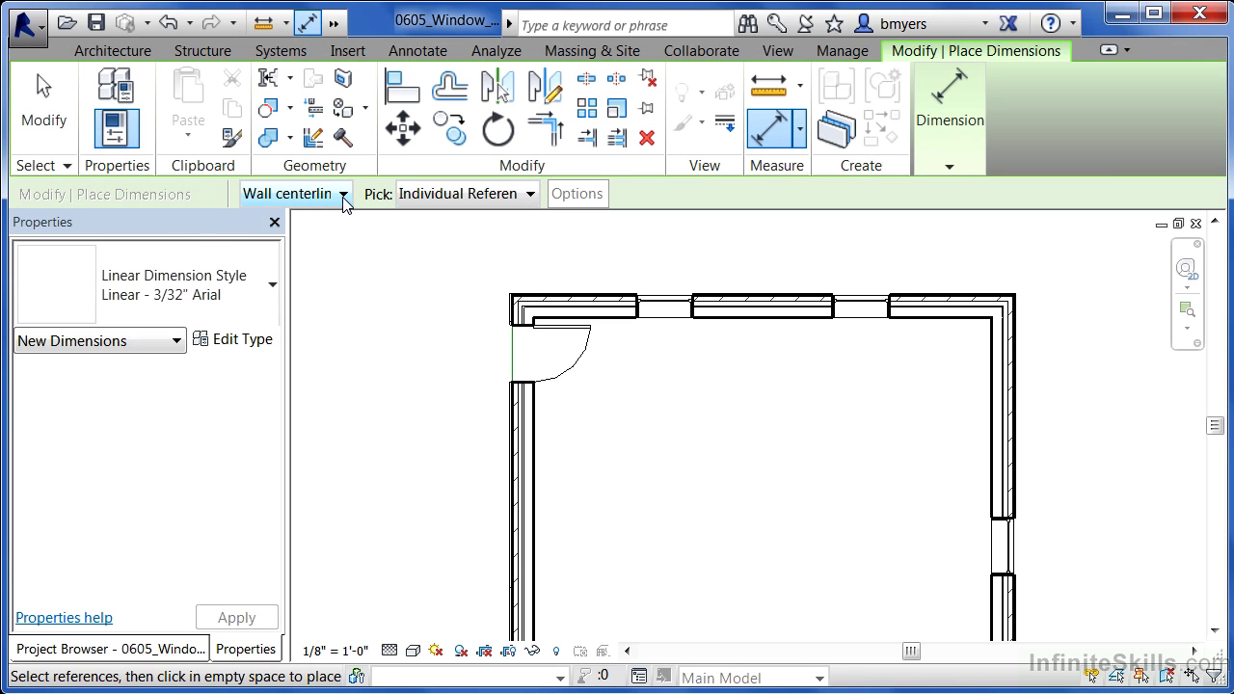
left_click(343, 194)
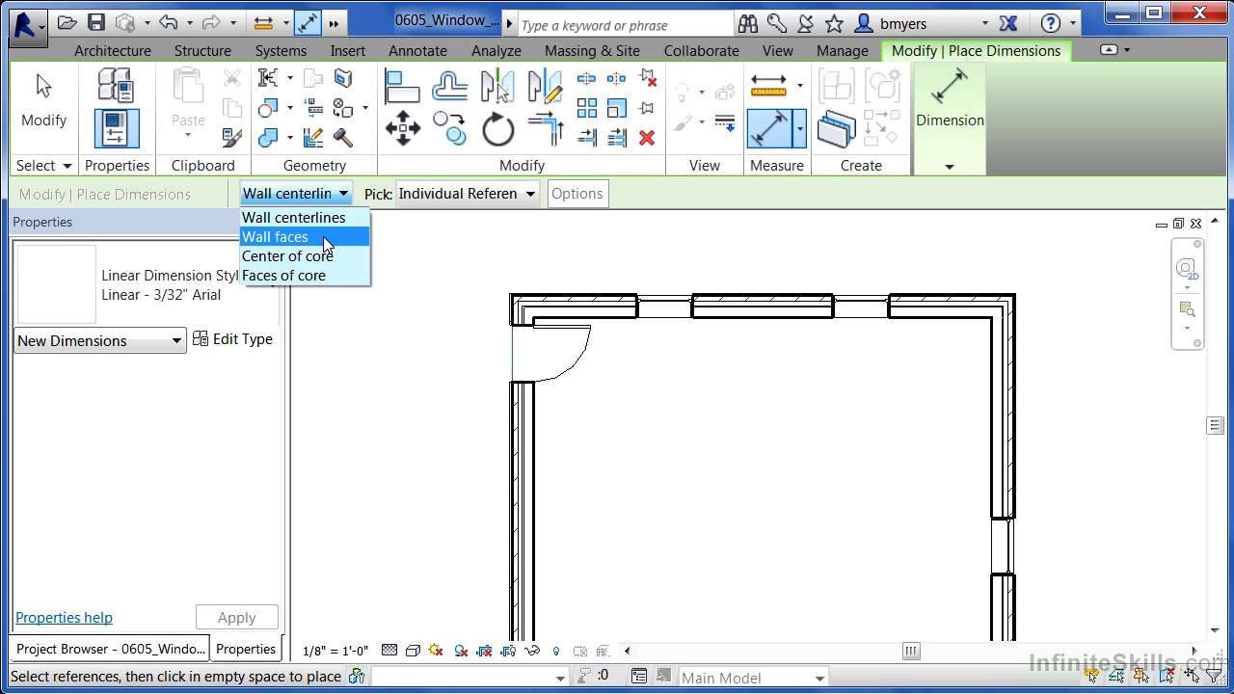
left_click(326, 238)
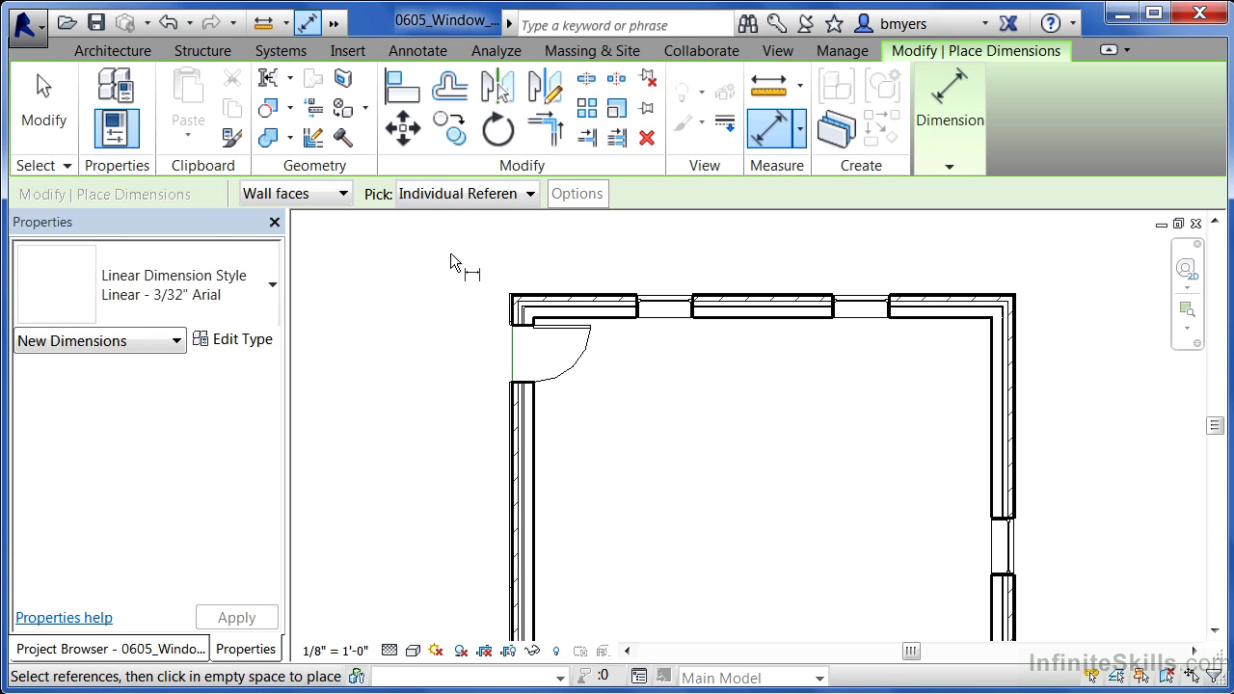
Pick the left wall face, both window centers and the right wall face along the top wall
middle_click_drag(777, 224, 749, 353)
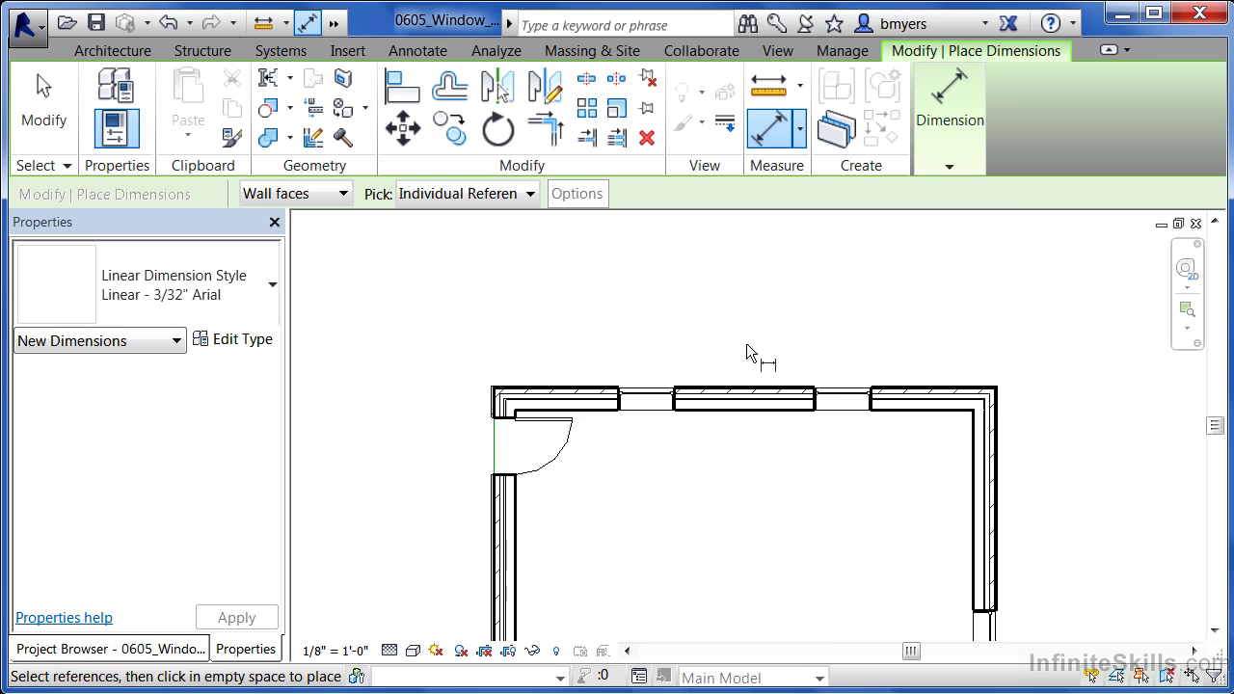
scroll(718, 359, "up", 4)
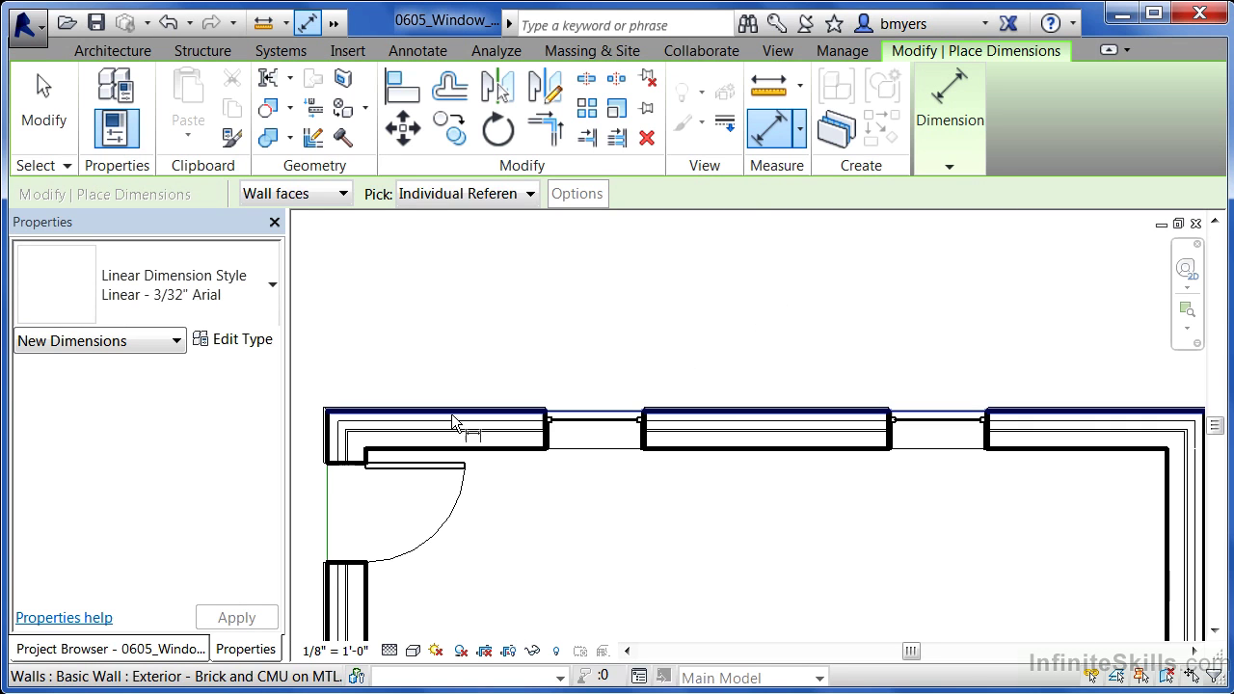
left_click(331, 441)
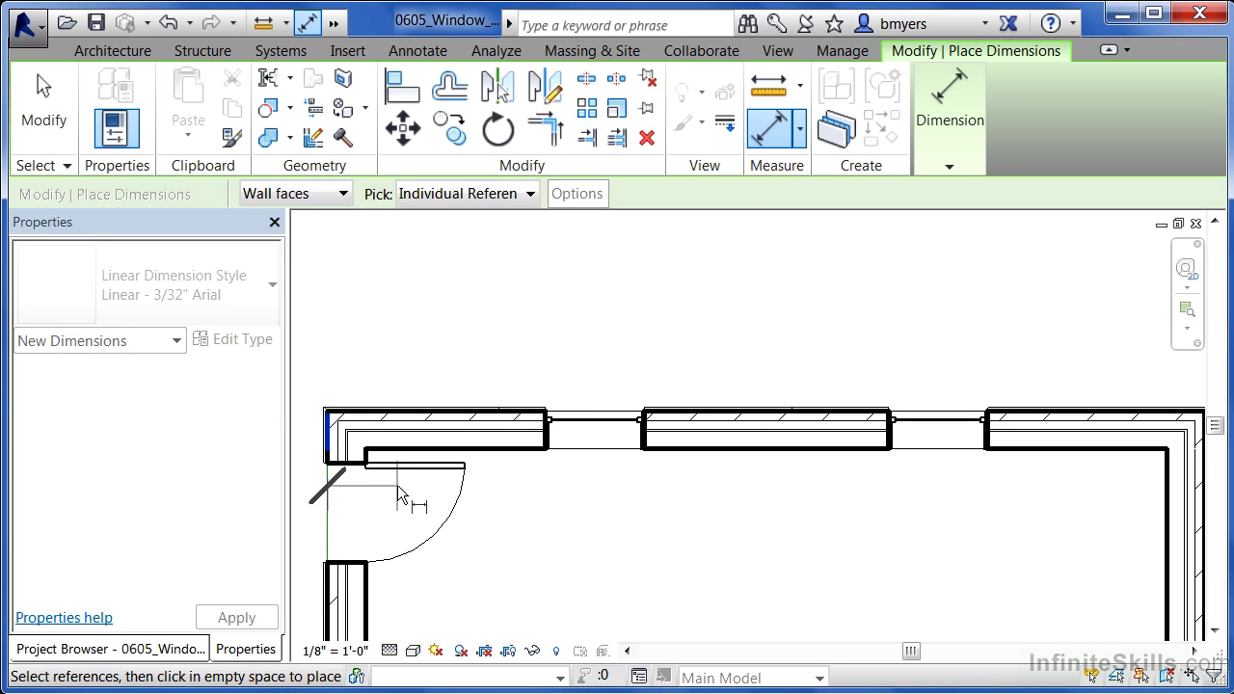
left_click(598, 428)
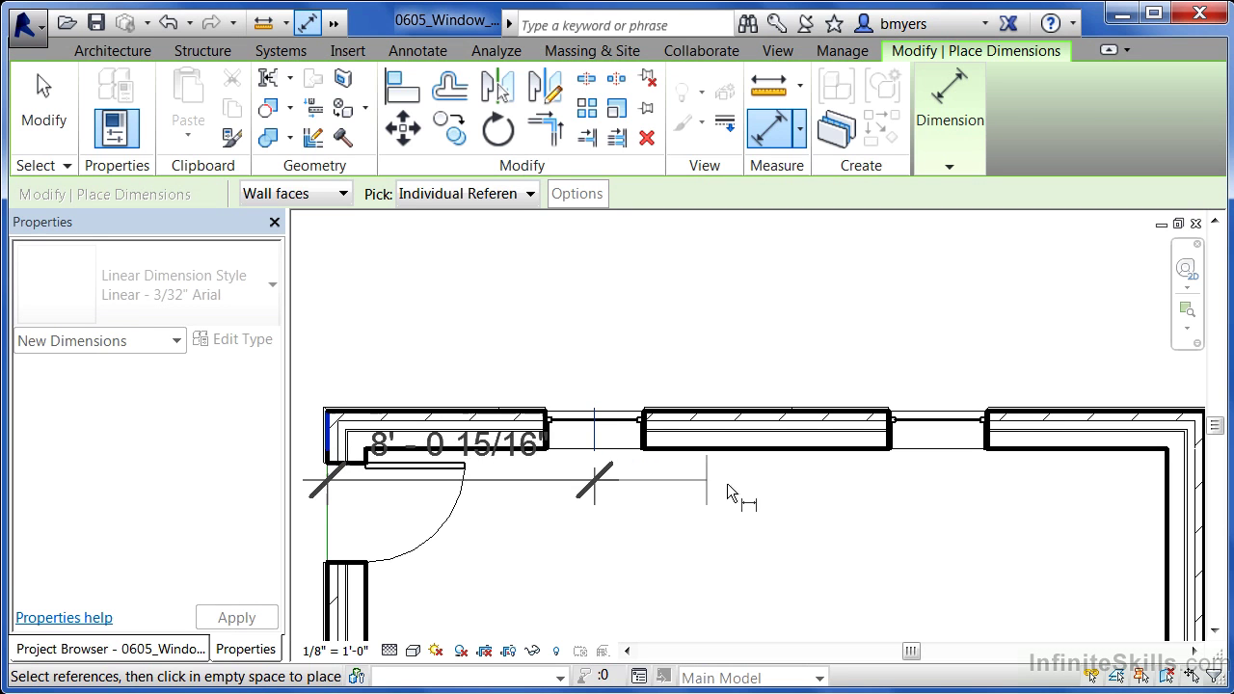
left_click(938, 424)
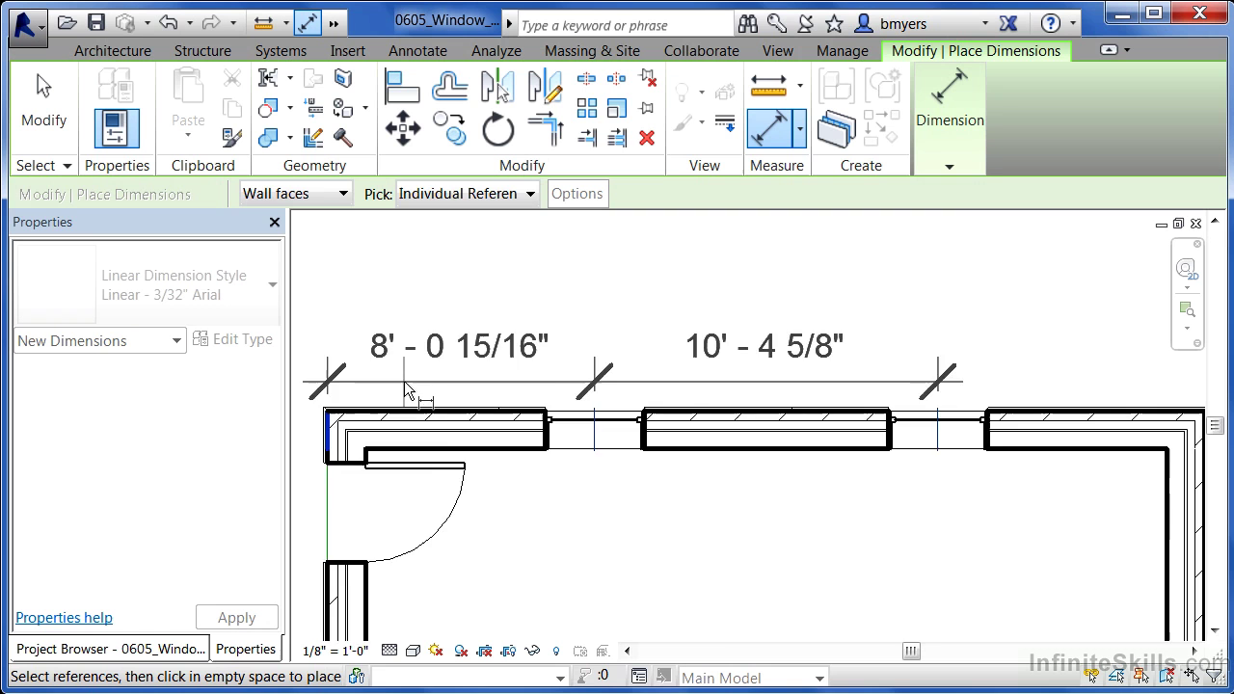
scroll(405, 383, "down", 2)
scroll(970, 399, "up", 1)
scroll(970, 397, "up", 1)
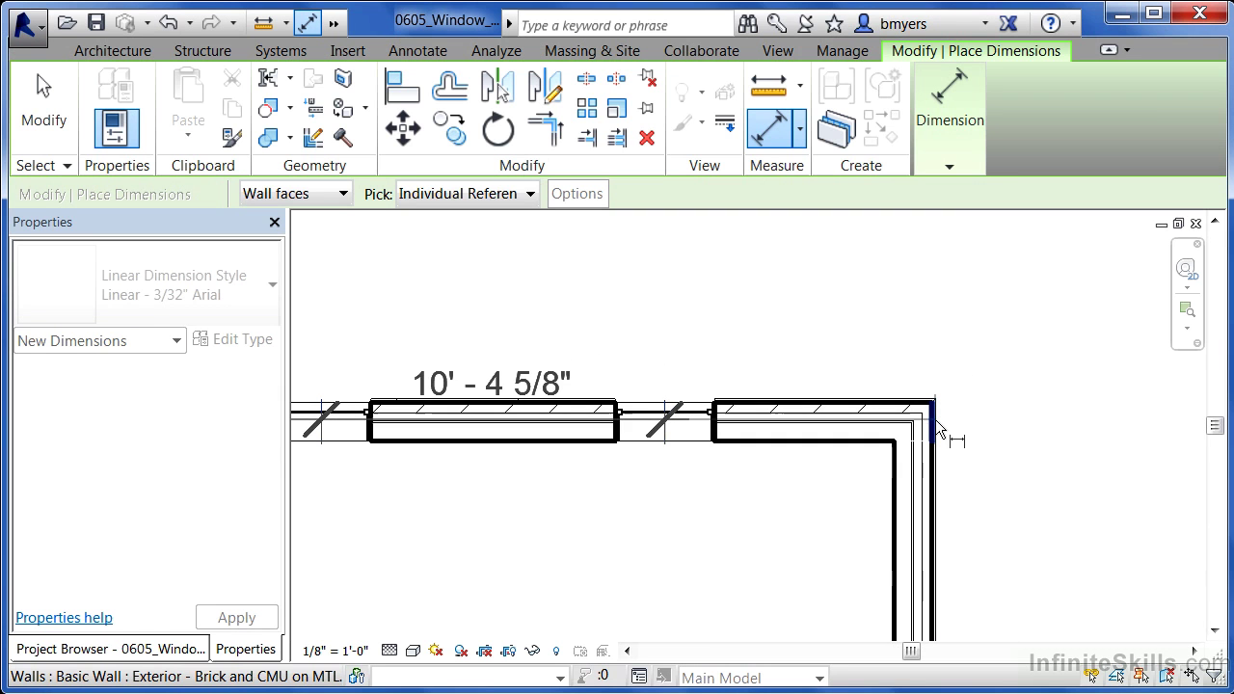
left_click(940, 422)
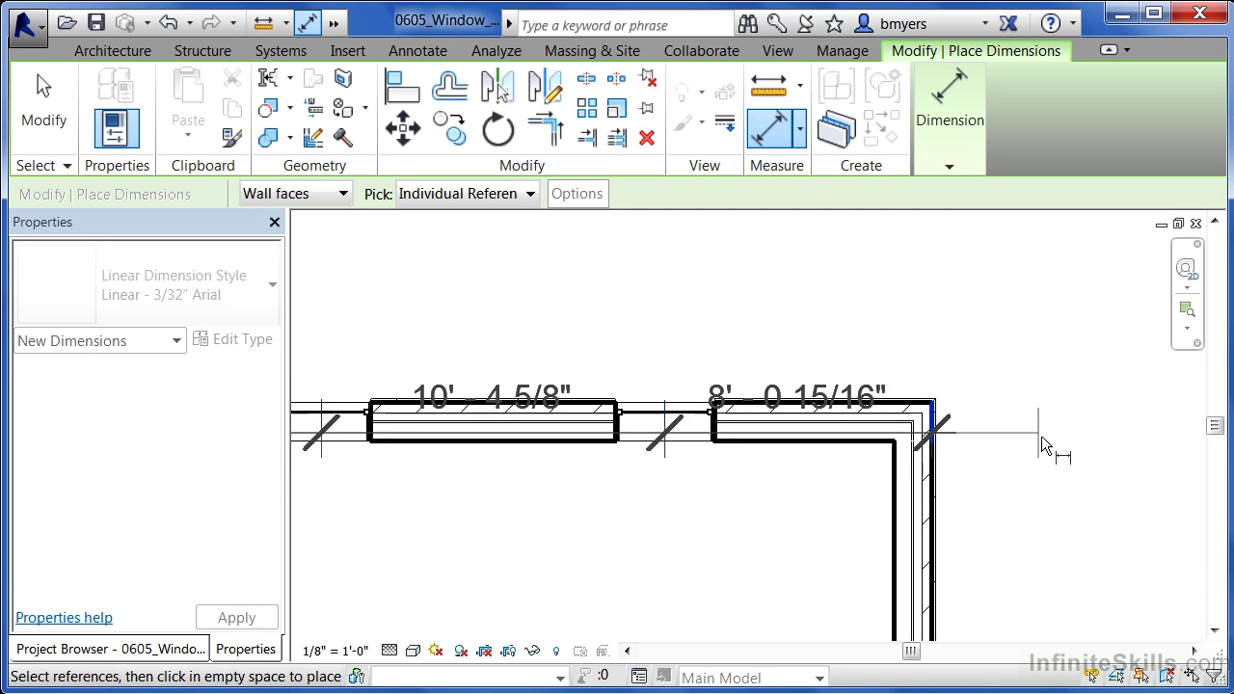
scroll(1049, 432, "down", 2)
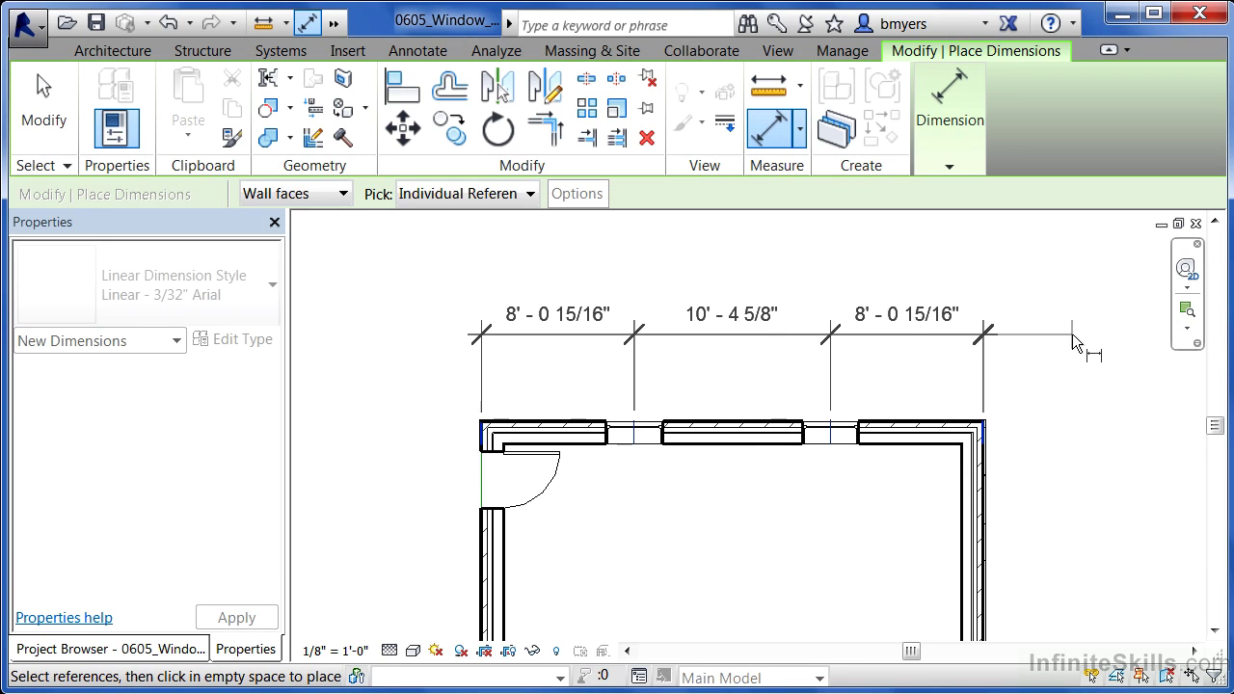
Place the dimension string above the top wall, toggle EQ on it, and exit the tool
left_click(1072, 333)
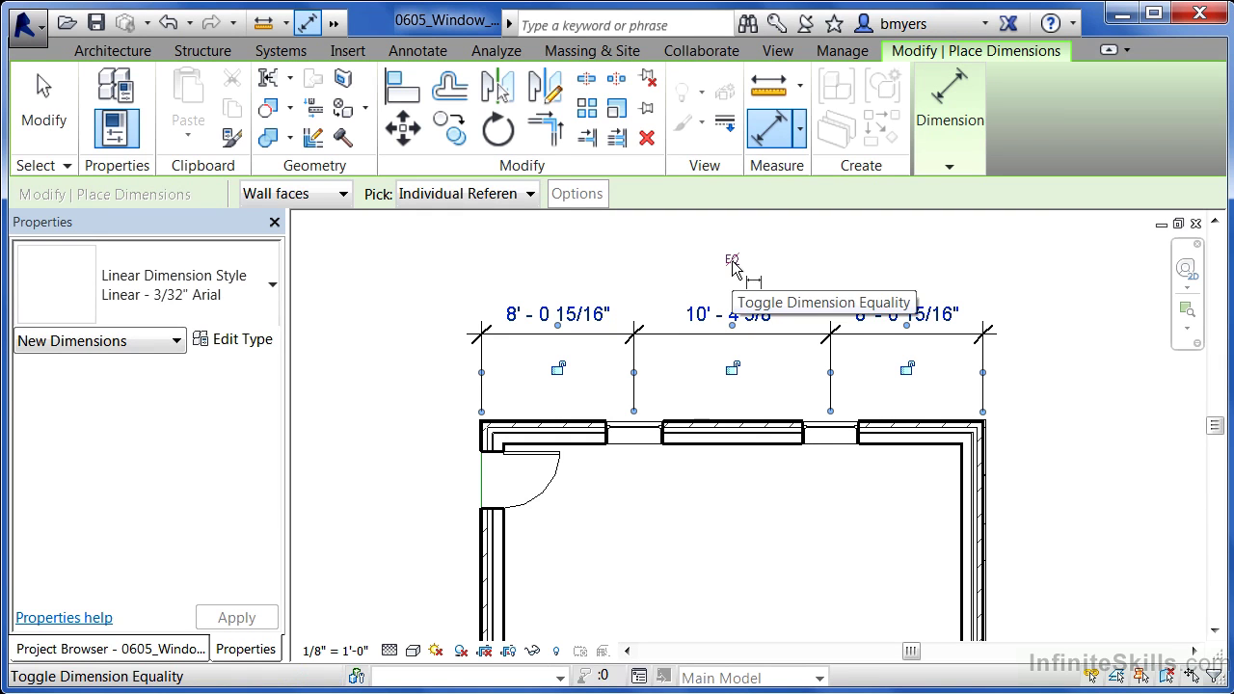
left_click(732, 260)
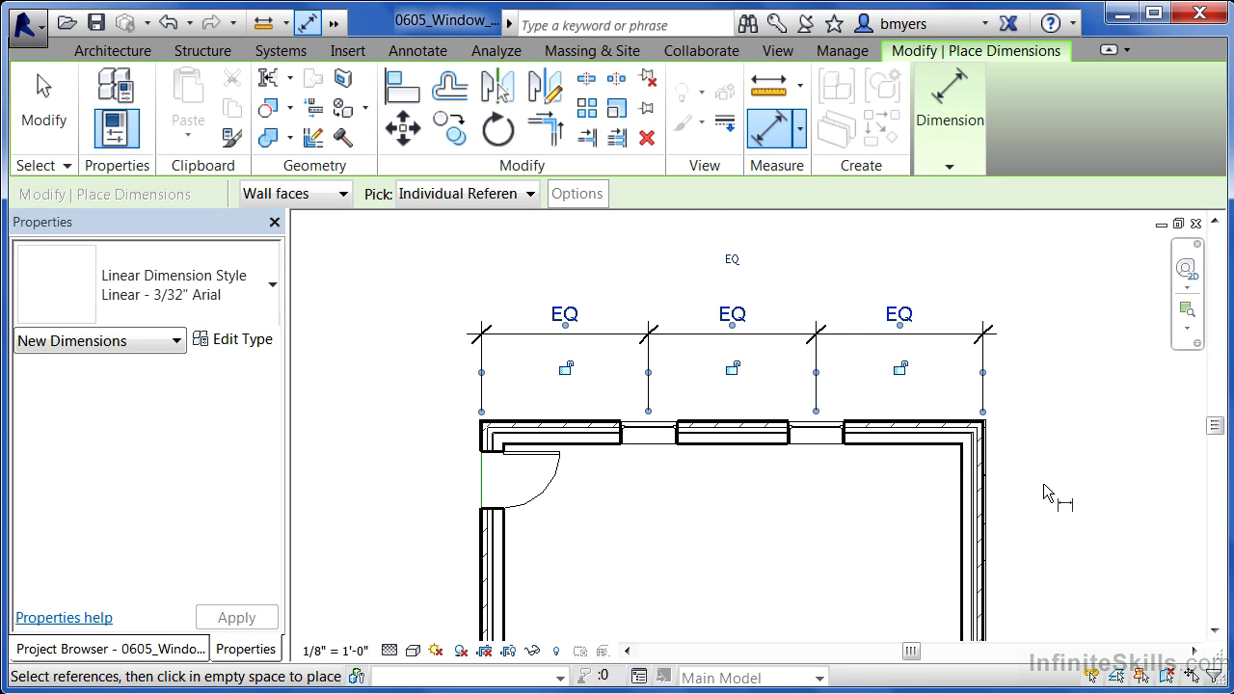
key("Escape")
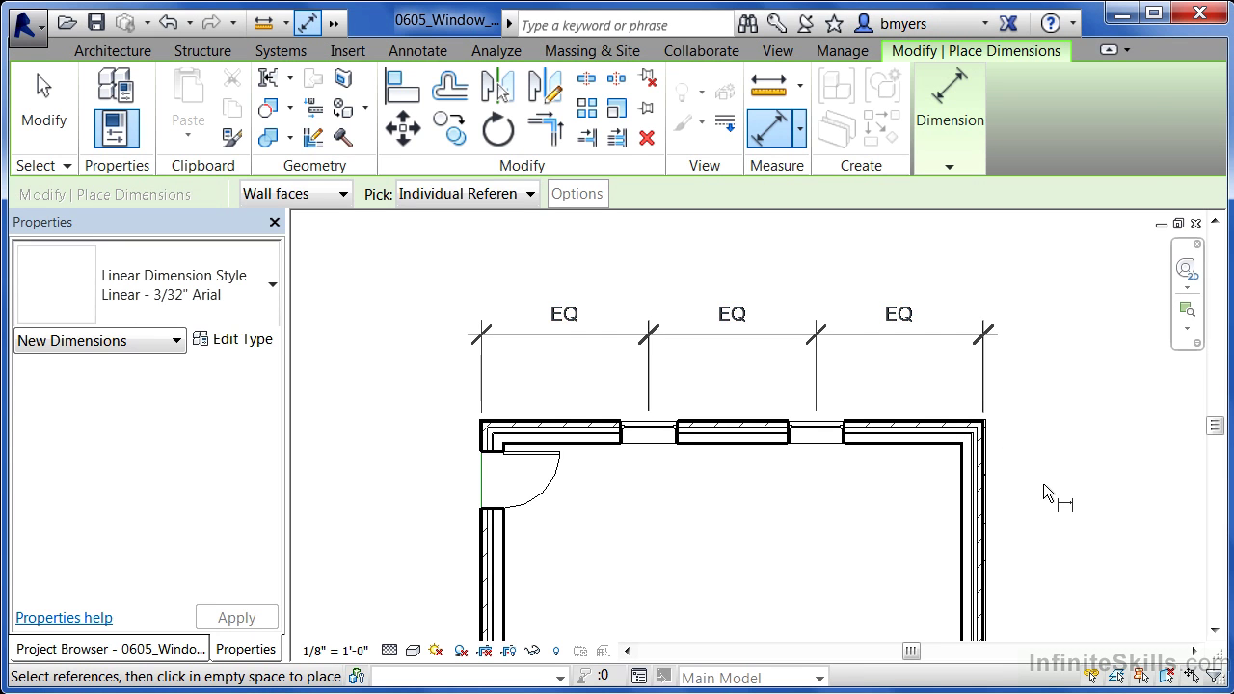
key("Escape")
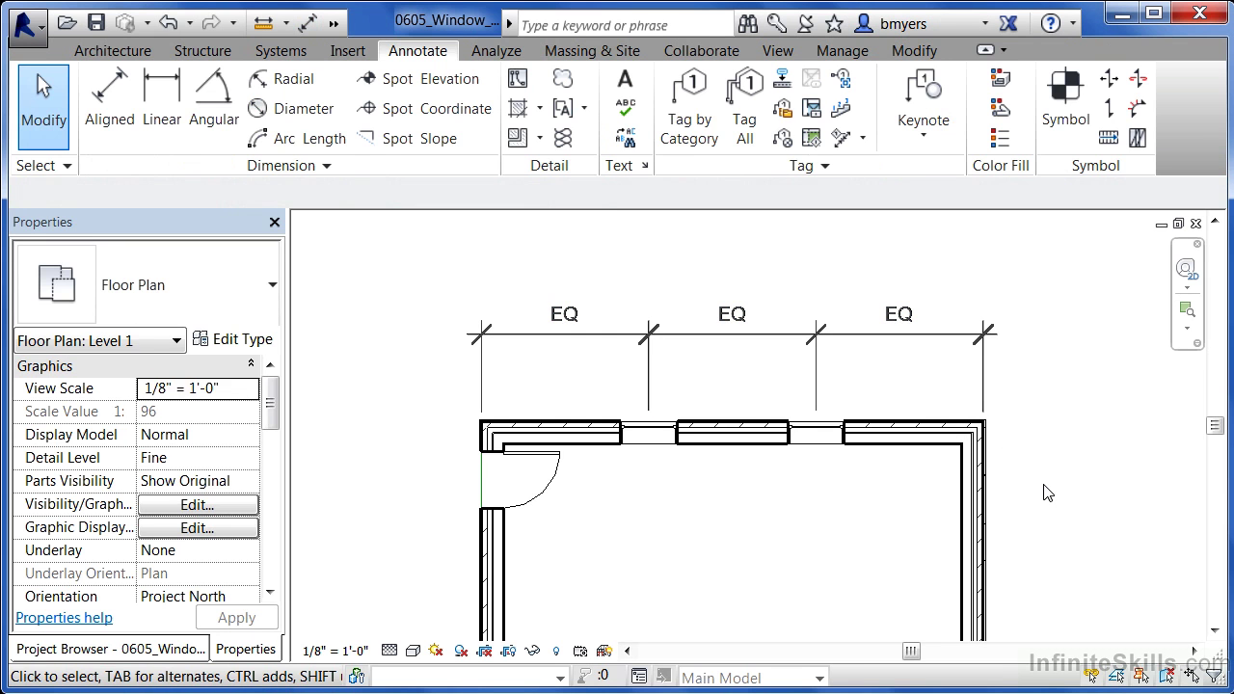
Set the dimension's Equality Display to Value so each segment reads 8' - 10 5/32"
left_click(724, 345)
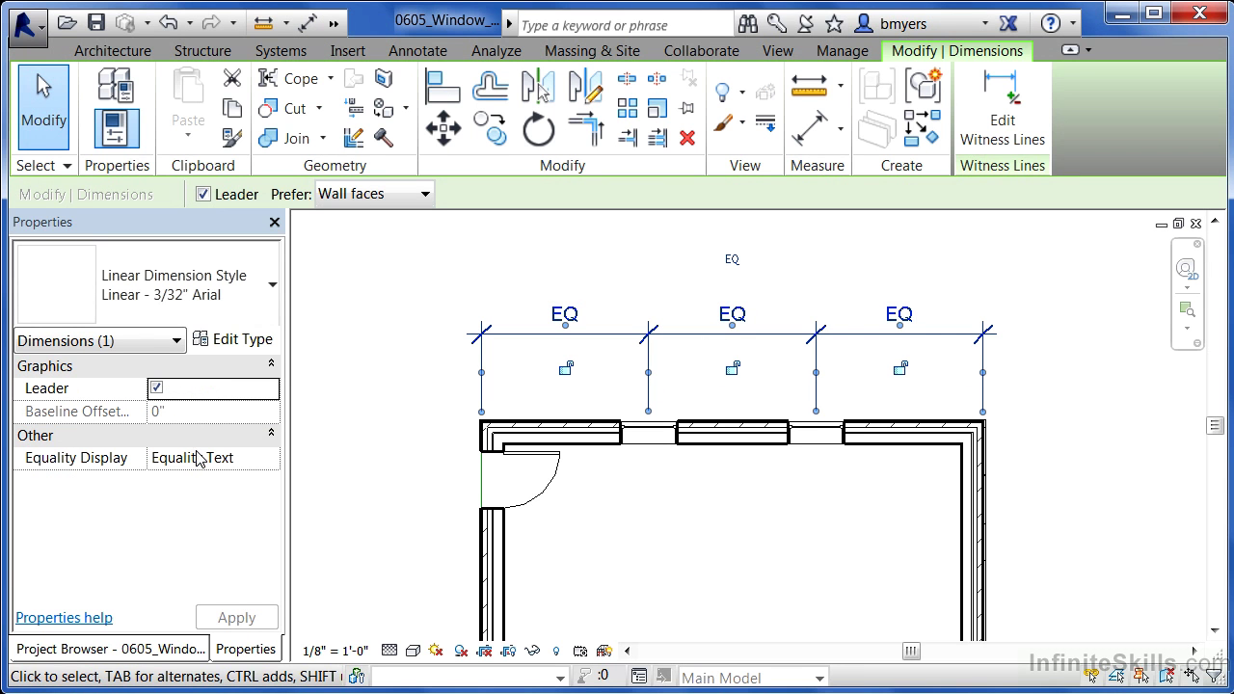
left_click(250, 461)
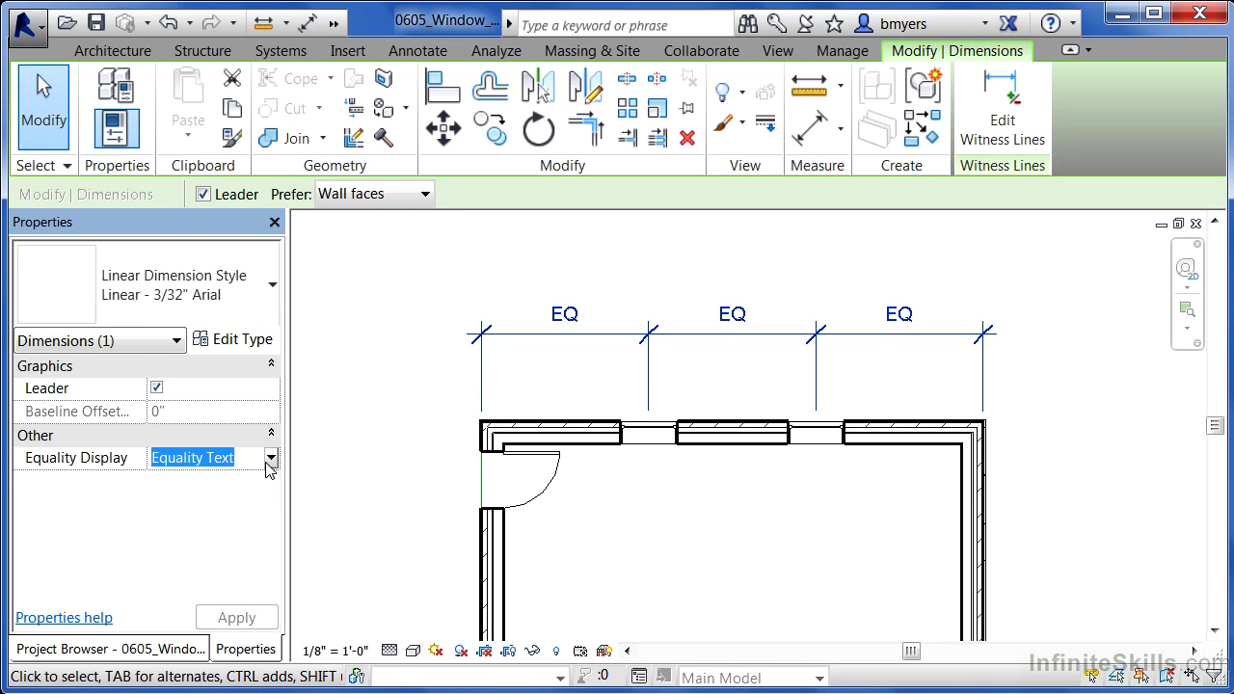
left_click(271, 460)
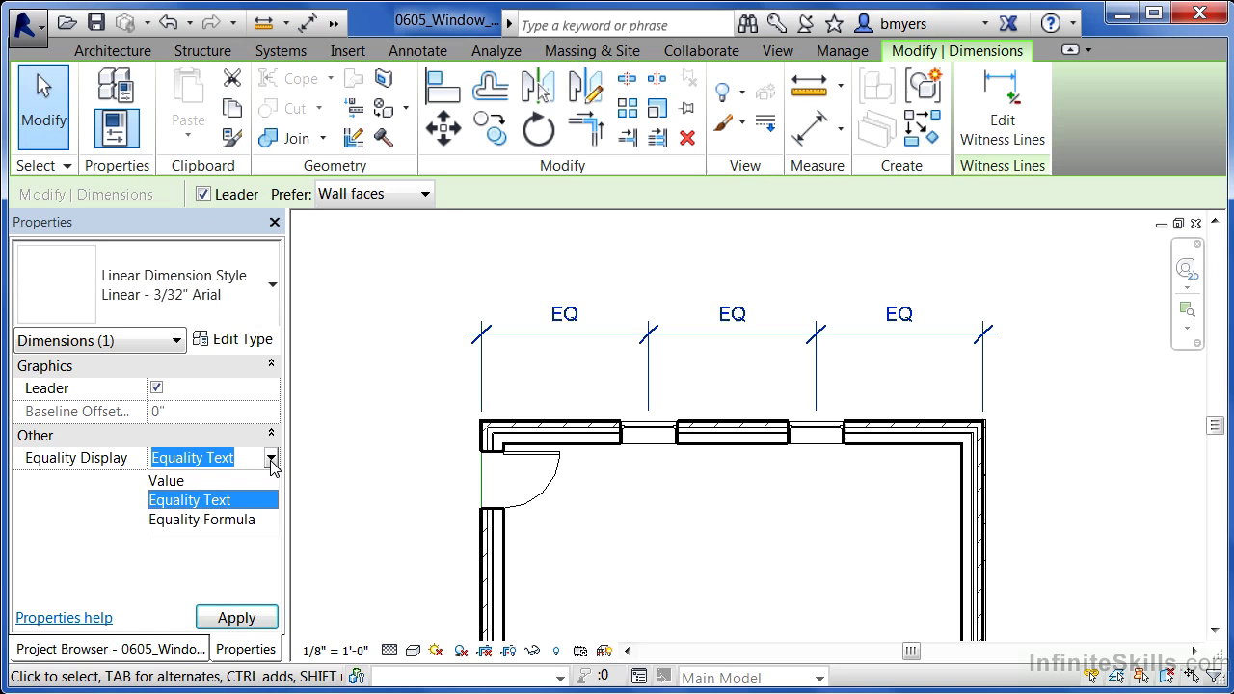
left_click(169, 481)
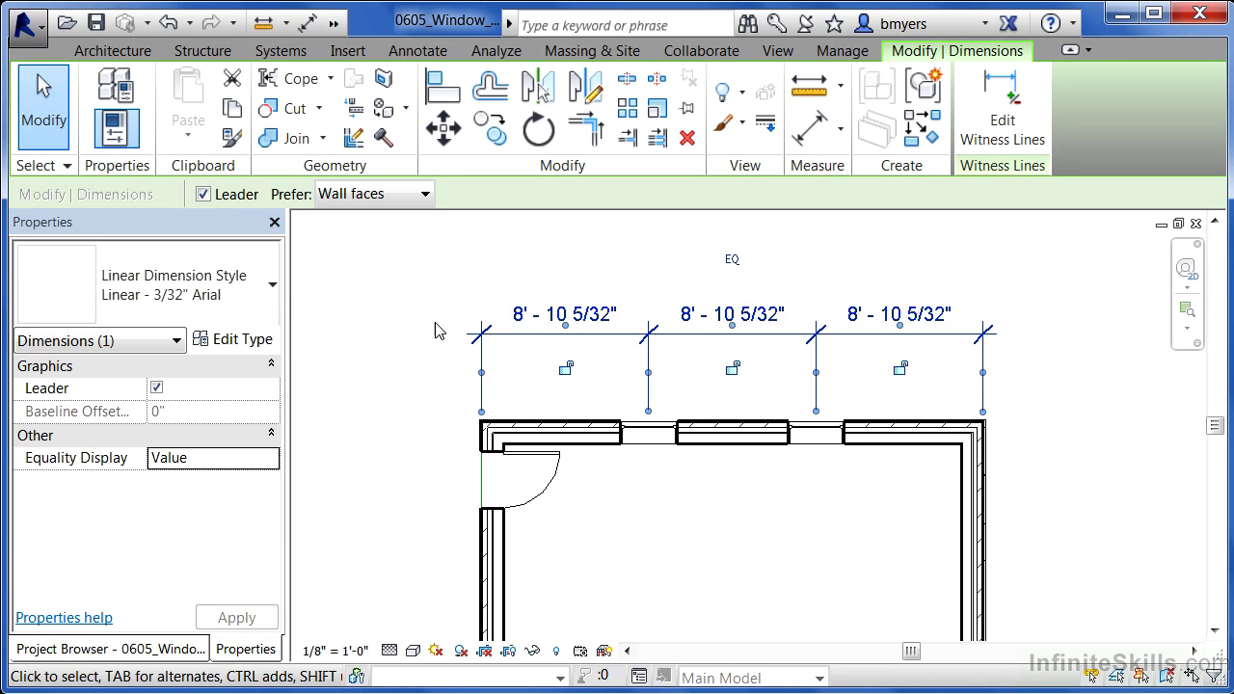
left_click(586, 258)
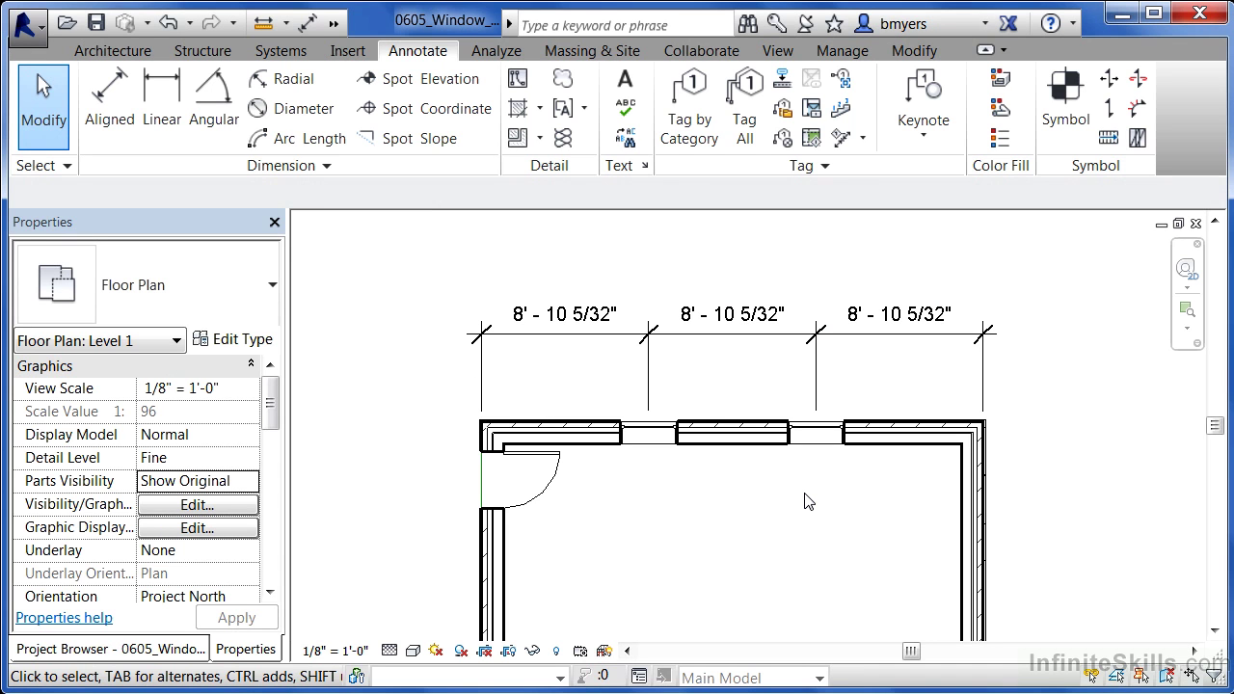
Delete the EQ dimension above the top wall while keeping the windows' equality constraints
left_click(588, 341)
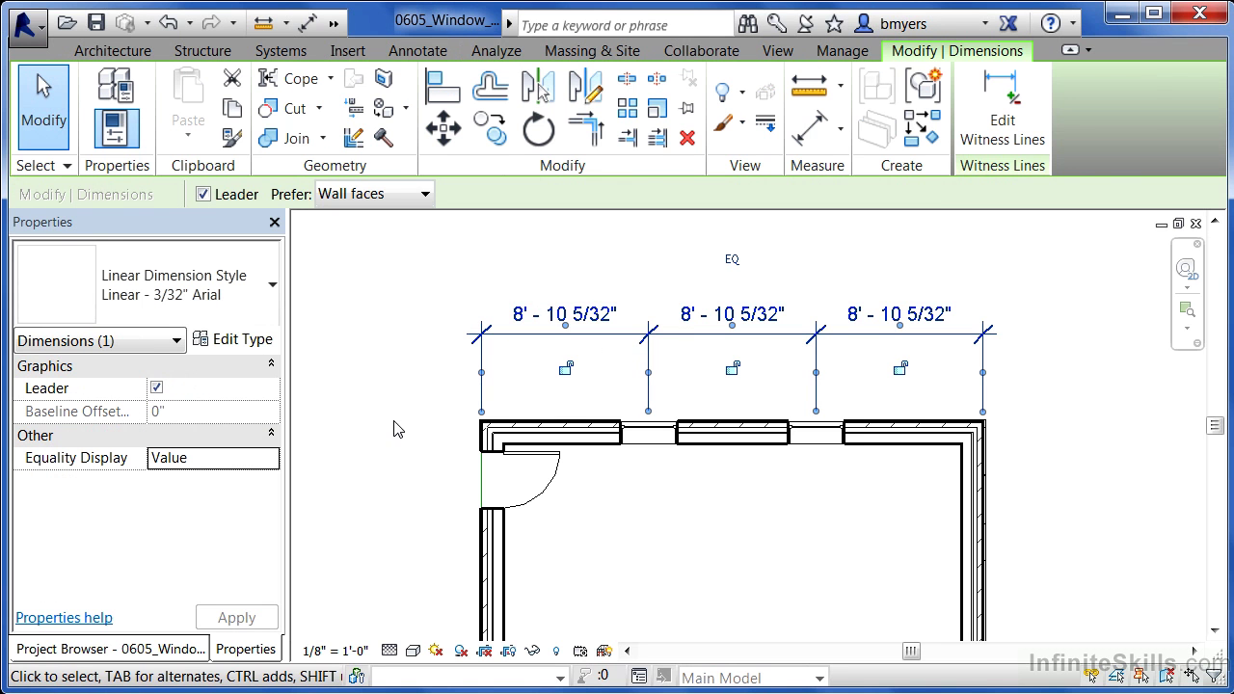
key("Delete")
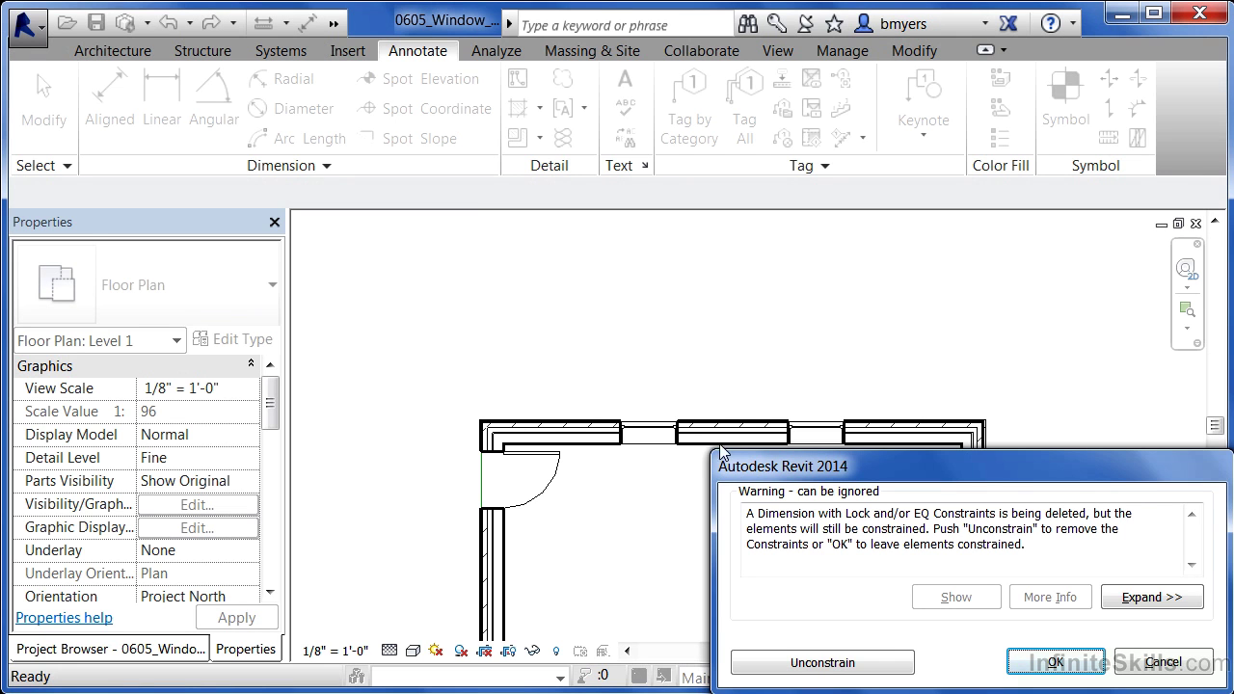
left_click(1051, 665)
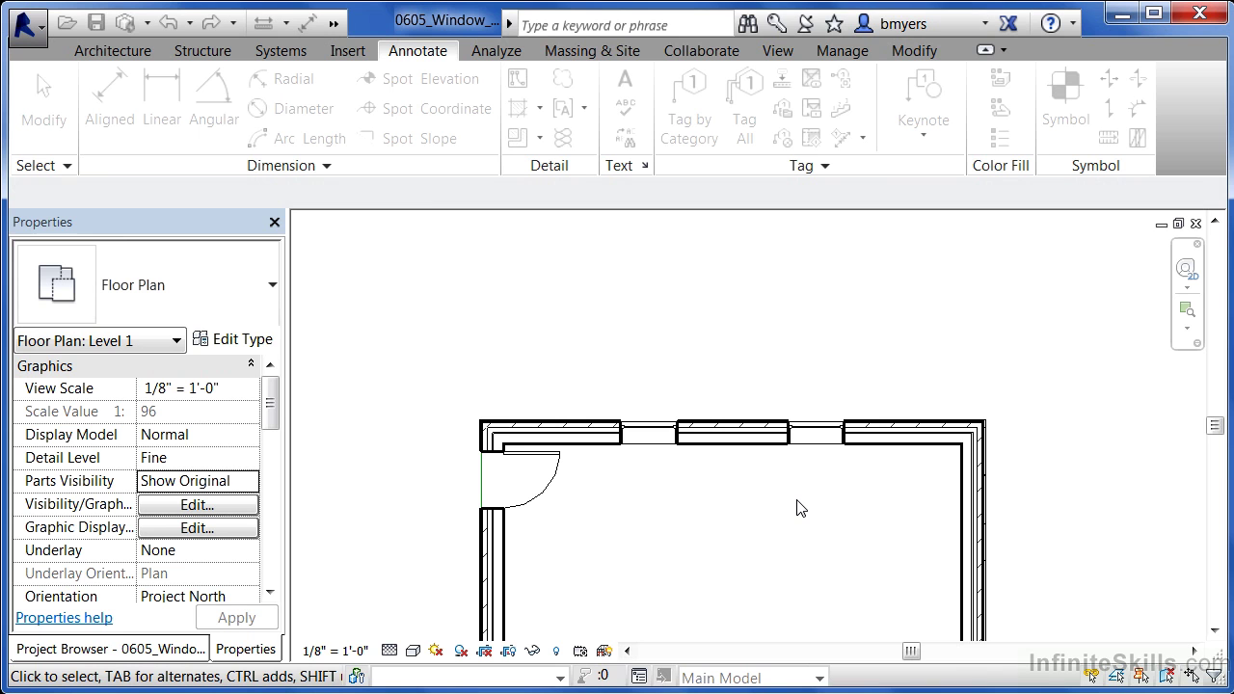
Nudge the right exterior wall right four times, then left three times, so the windows re-space evenly
left_click(969, 511)
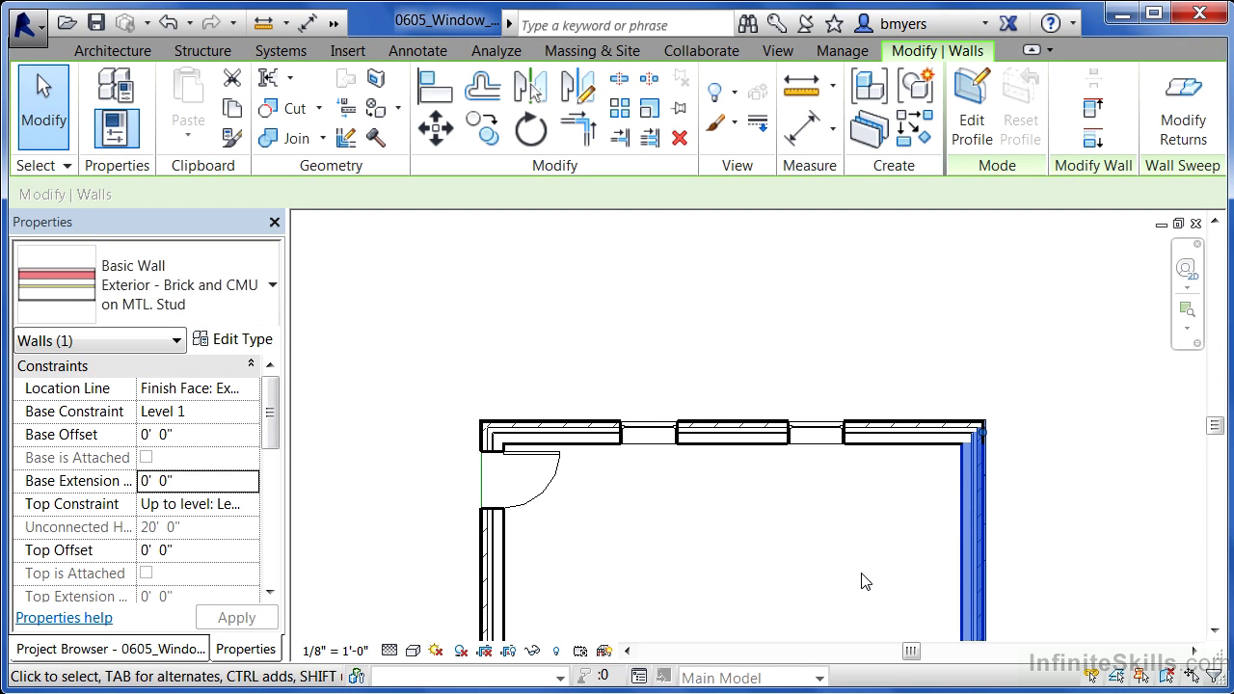
key("Right")
key("Right")
key("Right")
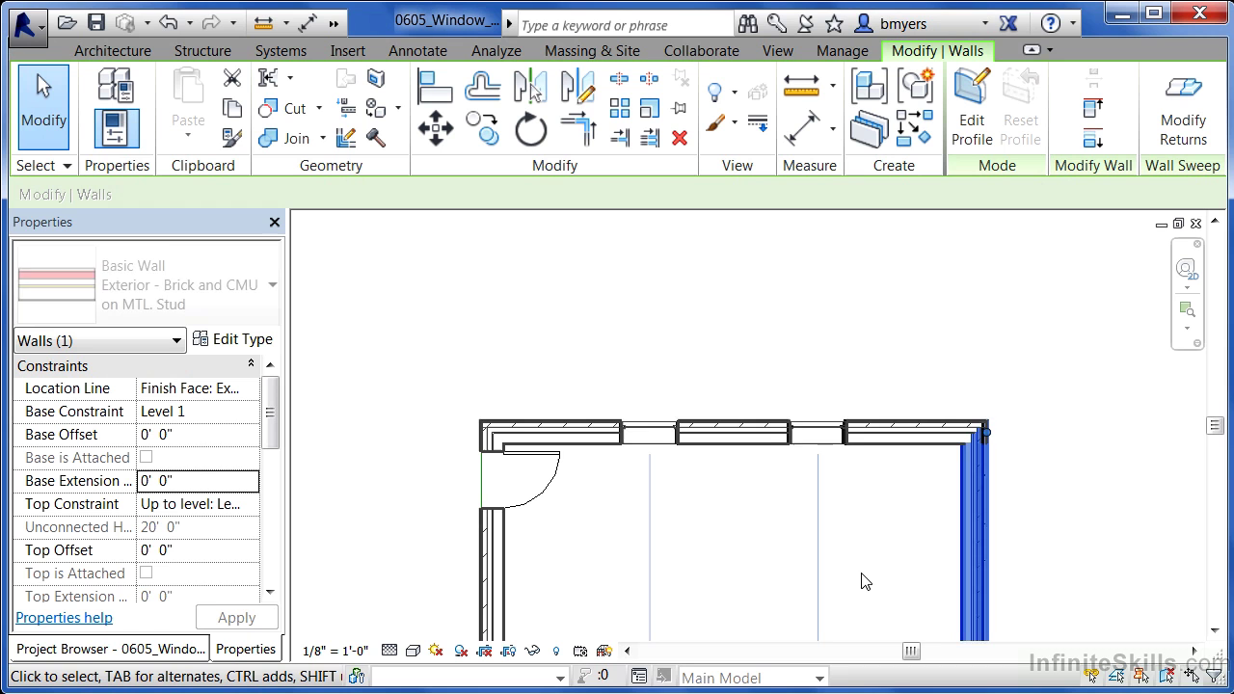
key("Right")
key("Right")
key("Right")
key("Right")
key("Right")
key("Right")
key("Right")
key("Right")
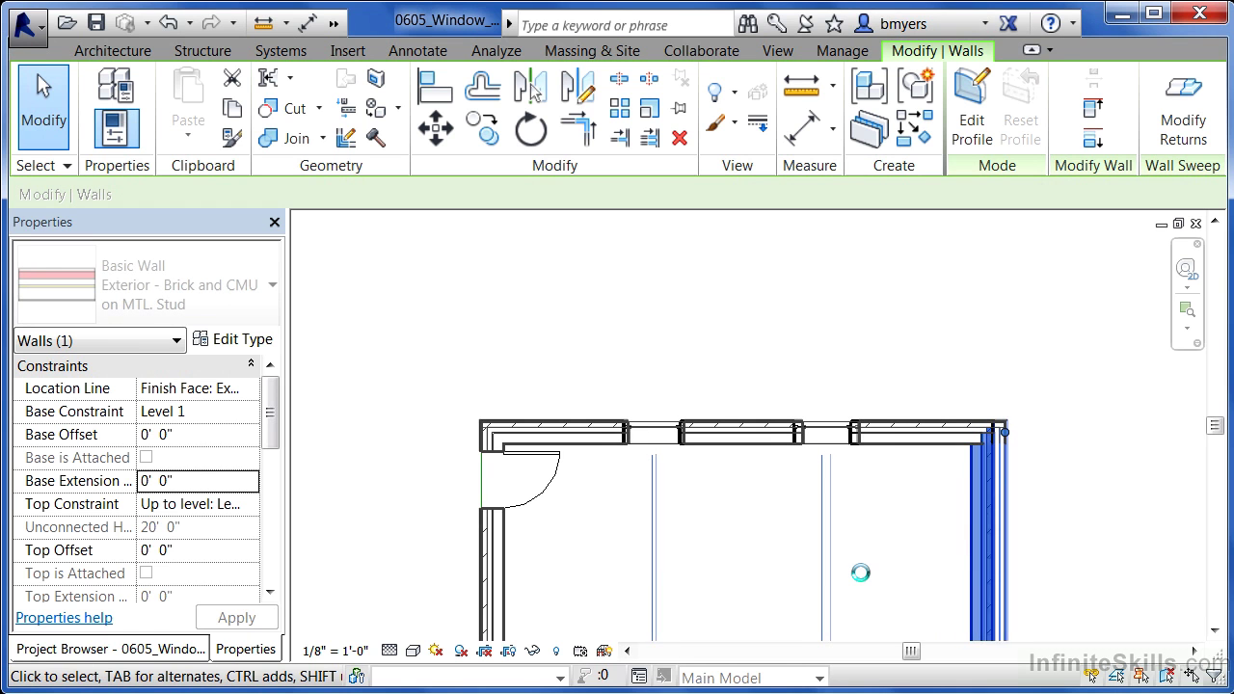
key("Right")
key("Right")
key("Right")
key("Right")
key("Right")
key("Right")
key("Right")
key("Right")
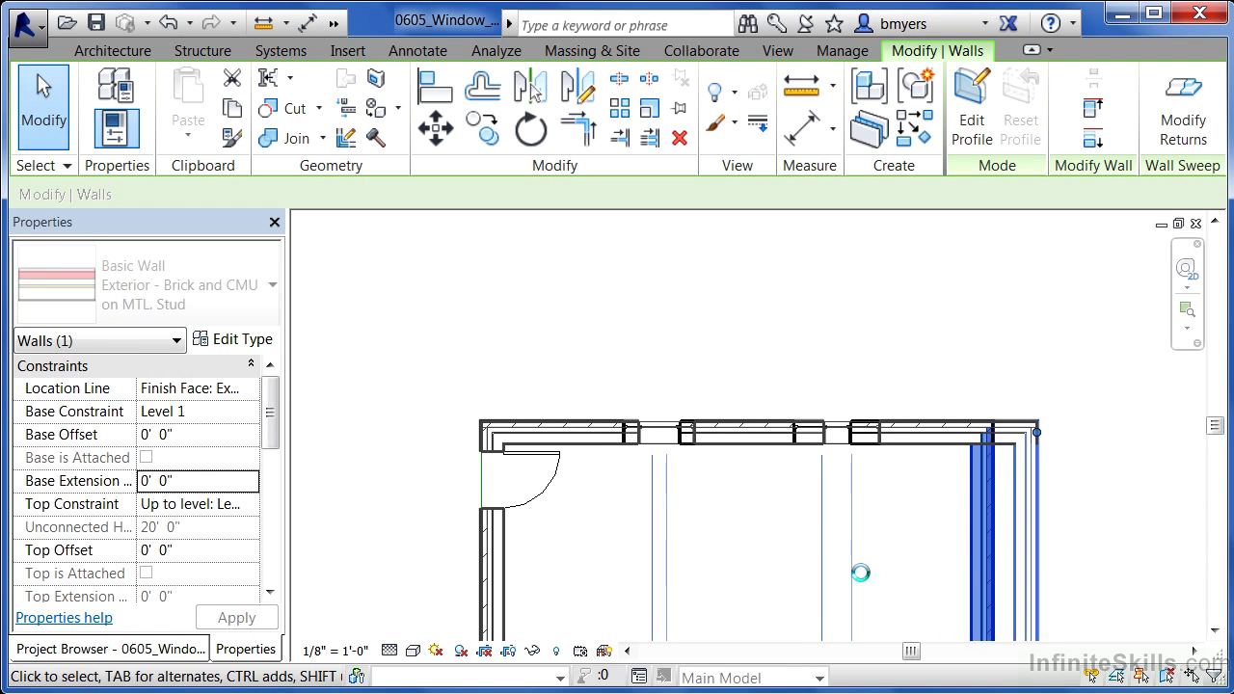
key("Right")
key("Right")
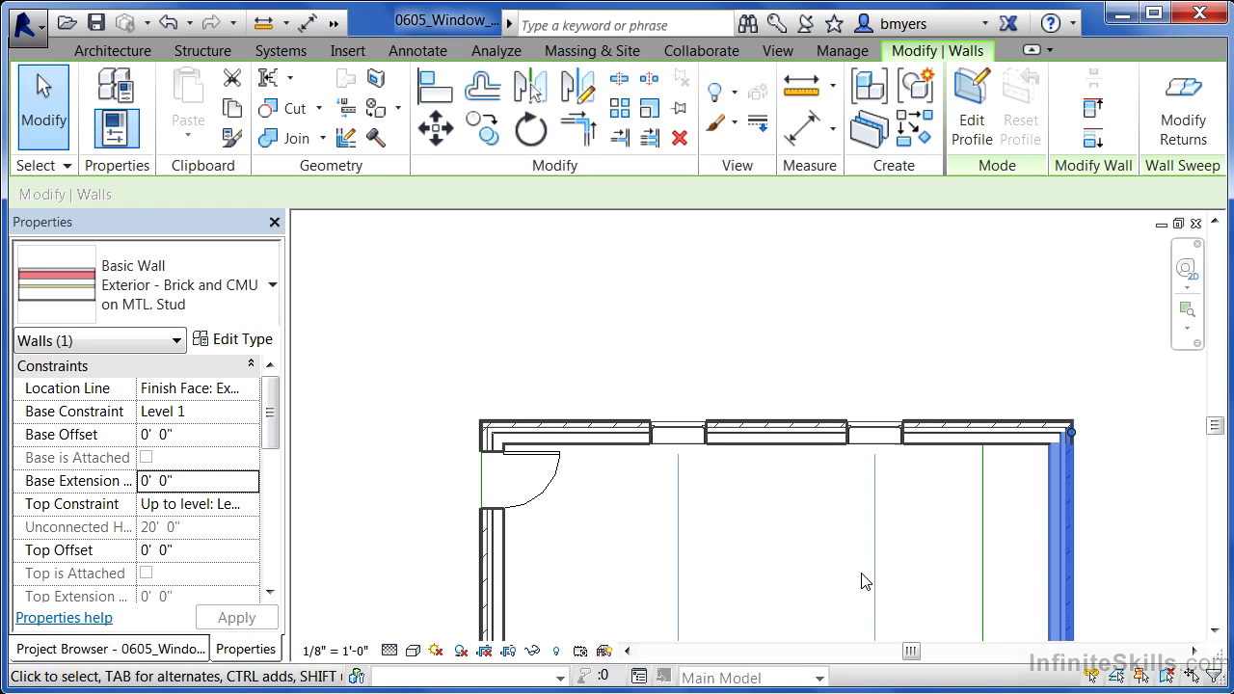
key("Left")
key("Left")
key("Left")
key("Left")
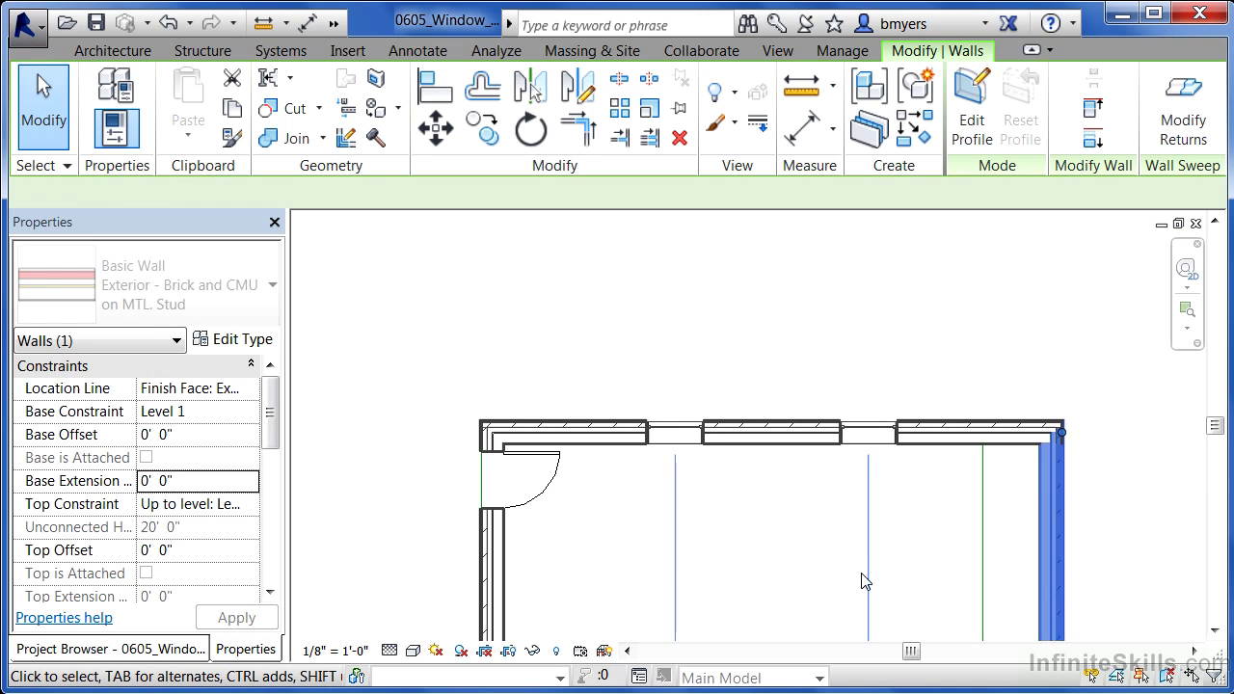
key("Left")
key("Left")
key("Left")
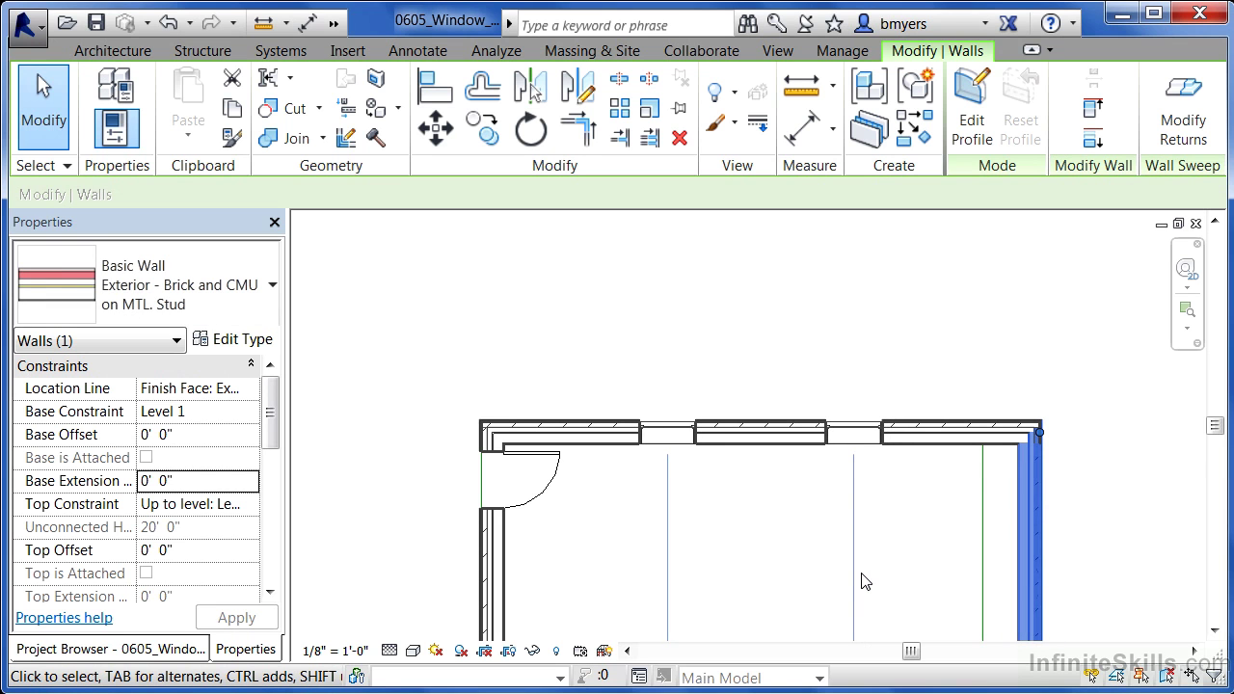
key("Left")
key("Left")
key("Left")
key("Left")
key("Left")
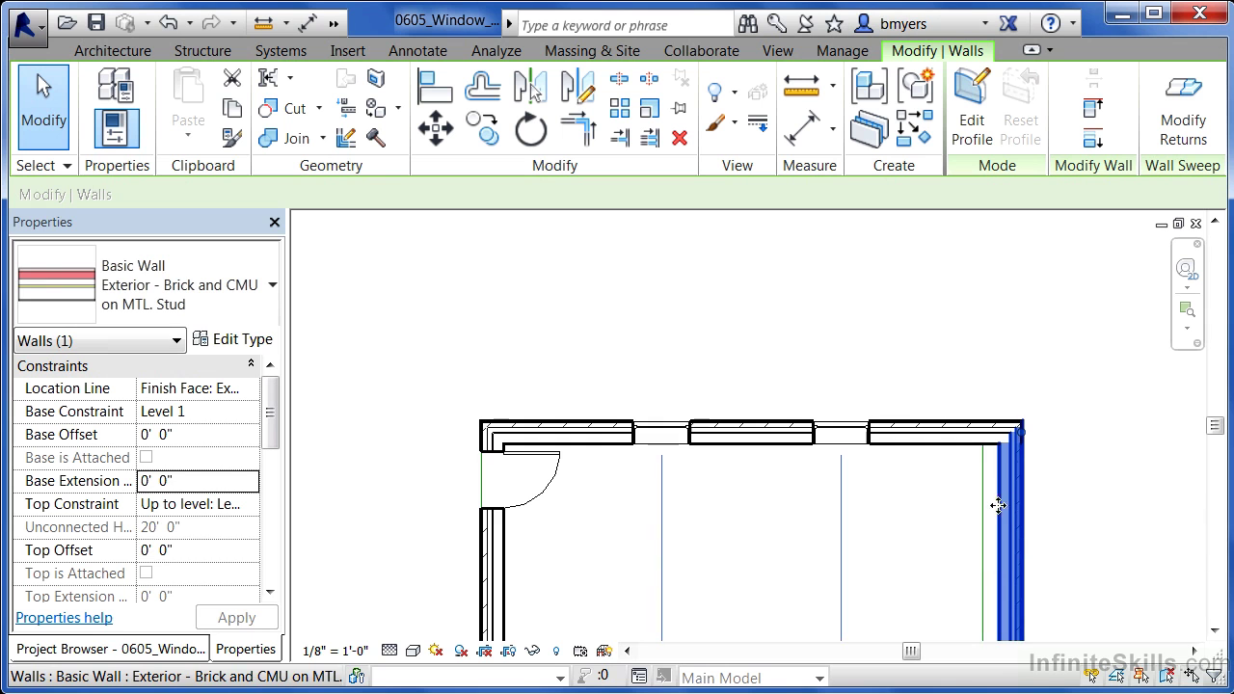
Drag the right wall back to its original place and zoom to the room between grids 3 and 4
left_click_drag(997, 502, 985, 500)
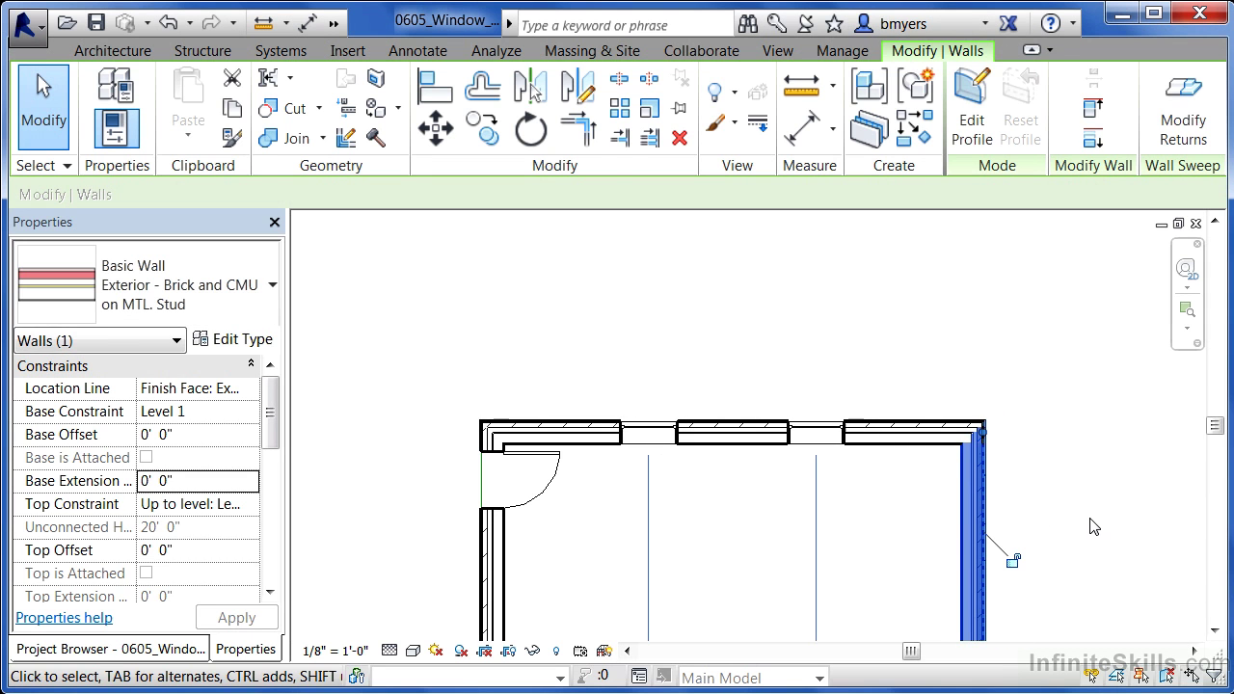
left_click(1093, 526)
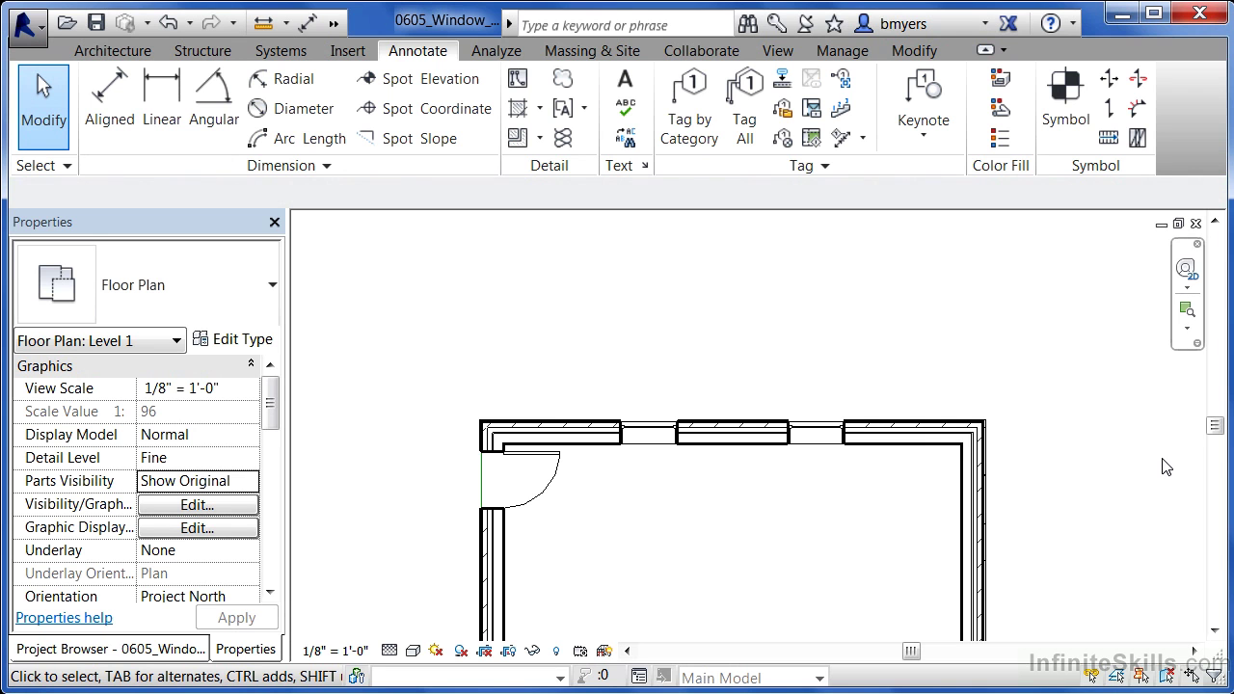
scroll(1090, 437, "down", 2)
scroll(1089, 437, "down", 2)
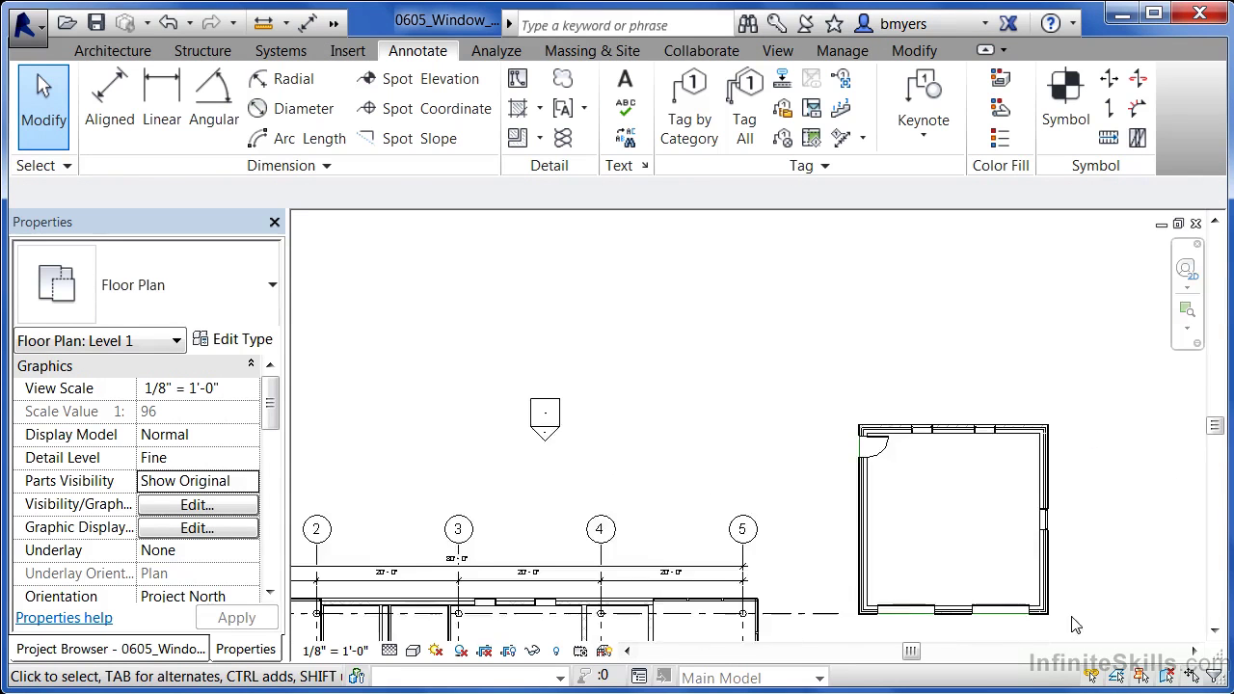
scroll(1051, 461, "up", 1)
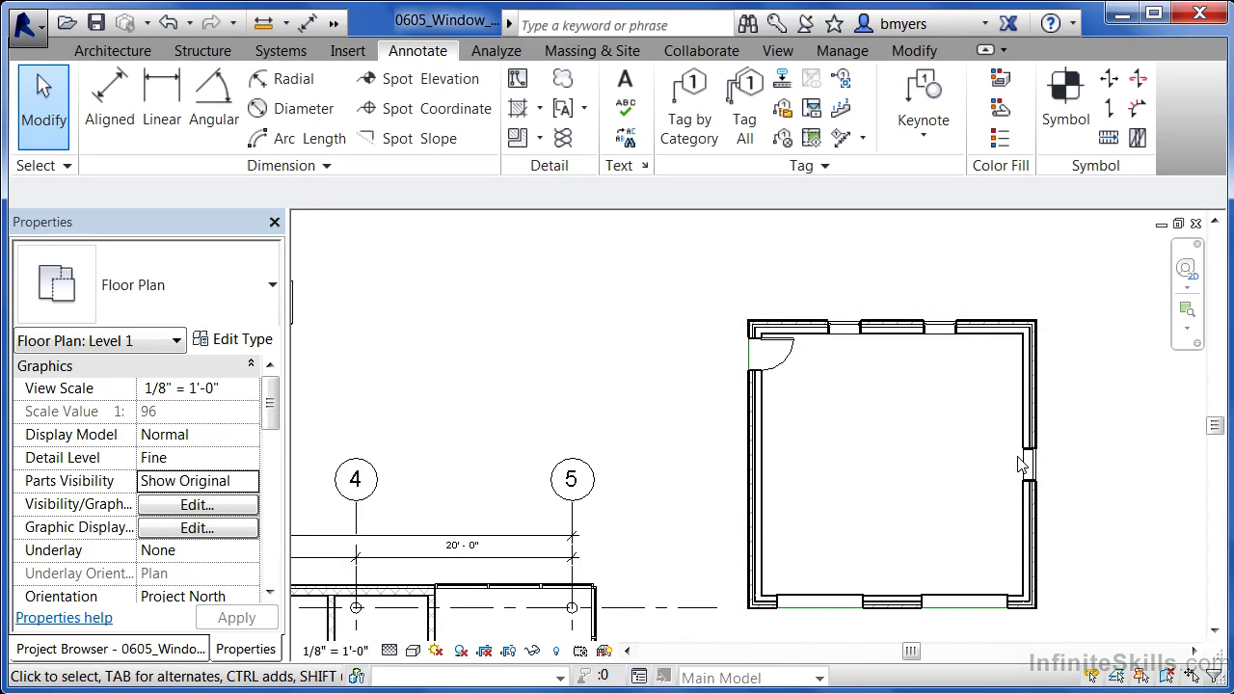
middle_click_drag(650, 538, 988, 439)
scroll(503, 526, "up", 4)
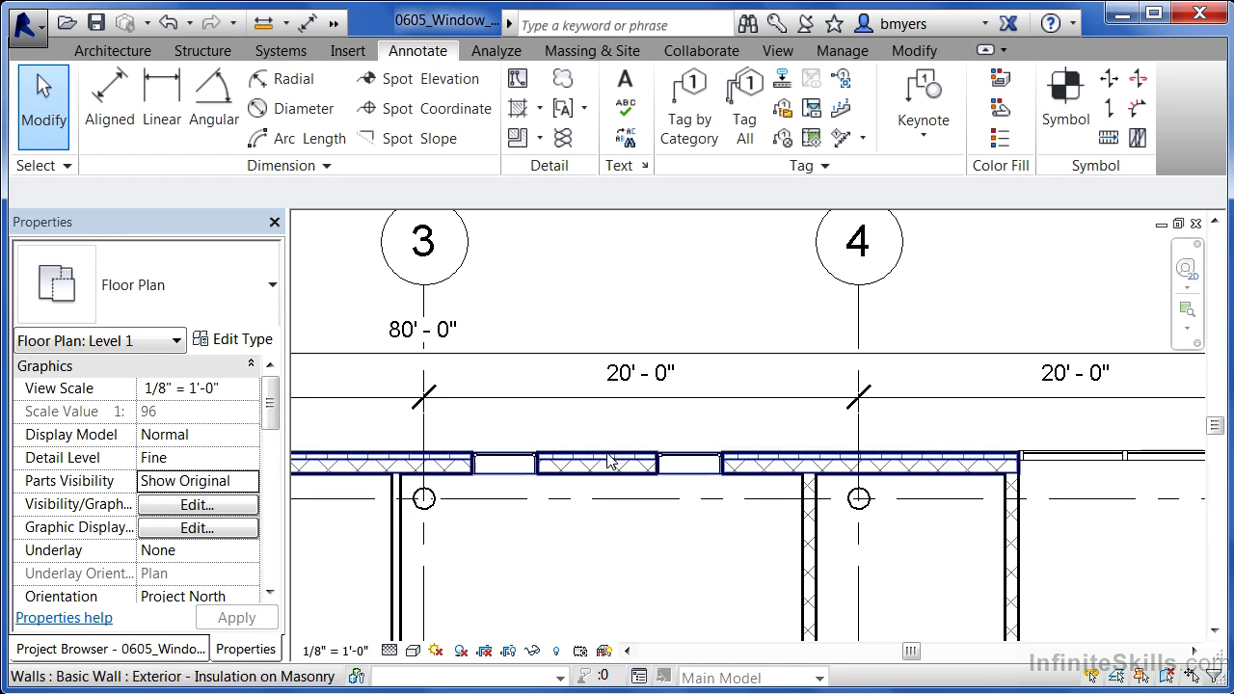
Dimension the room's top wall from wall face through both windows to wall face (4' - 9 9/16", 8' - 6 1/16", 5' - 2 3/16")
left_click(116, 96)
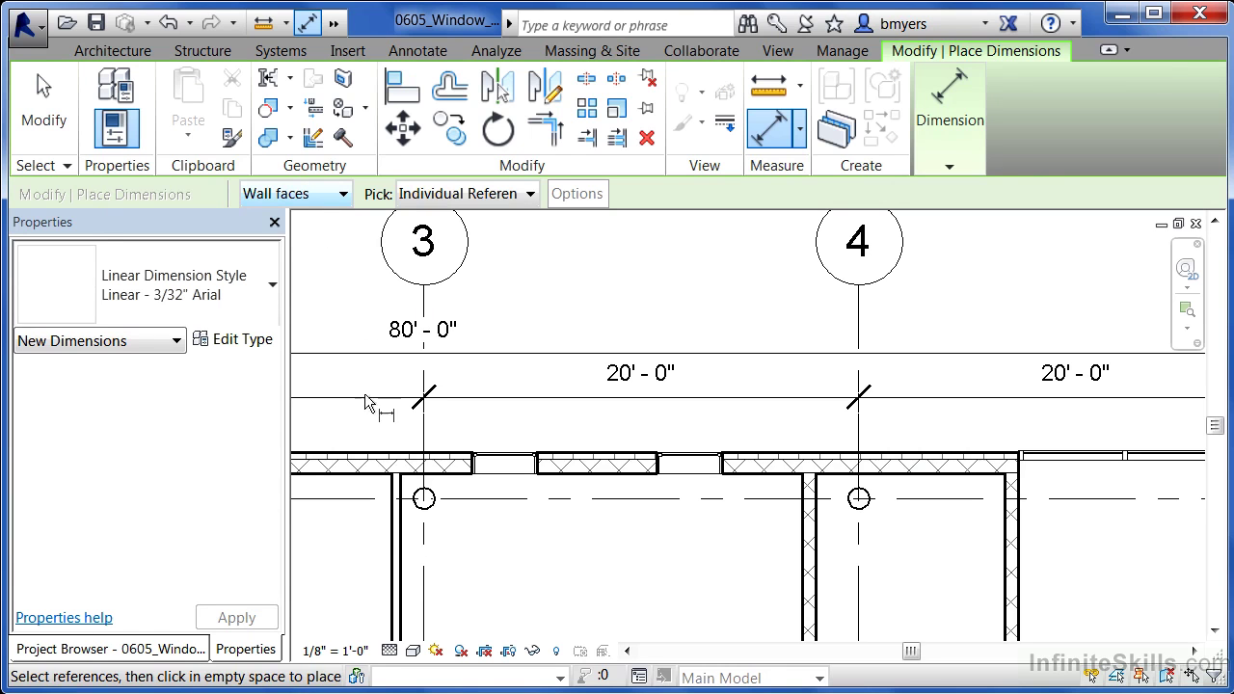
left_click(403, 533)
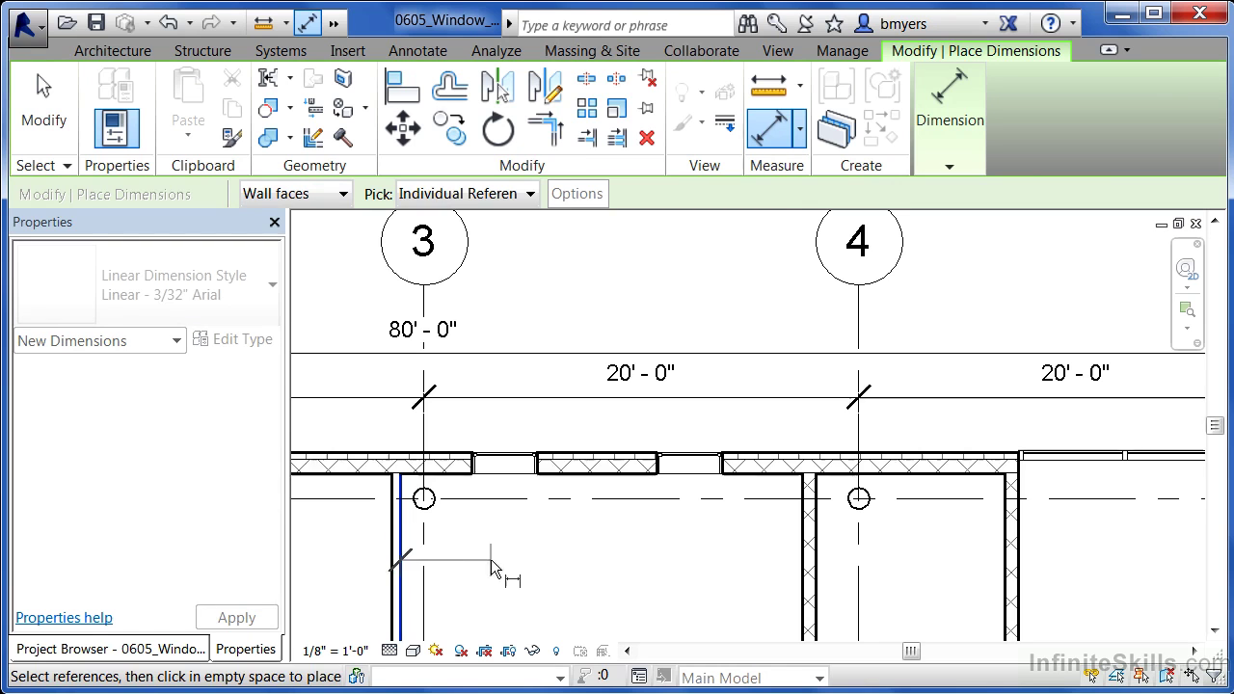
left_click(508, 482)
left_click(696, 474)
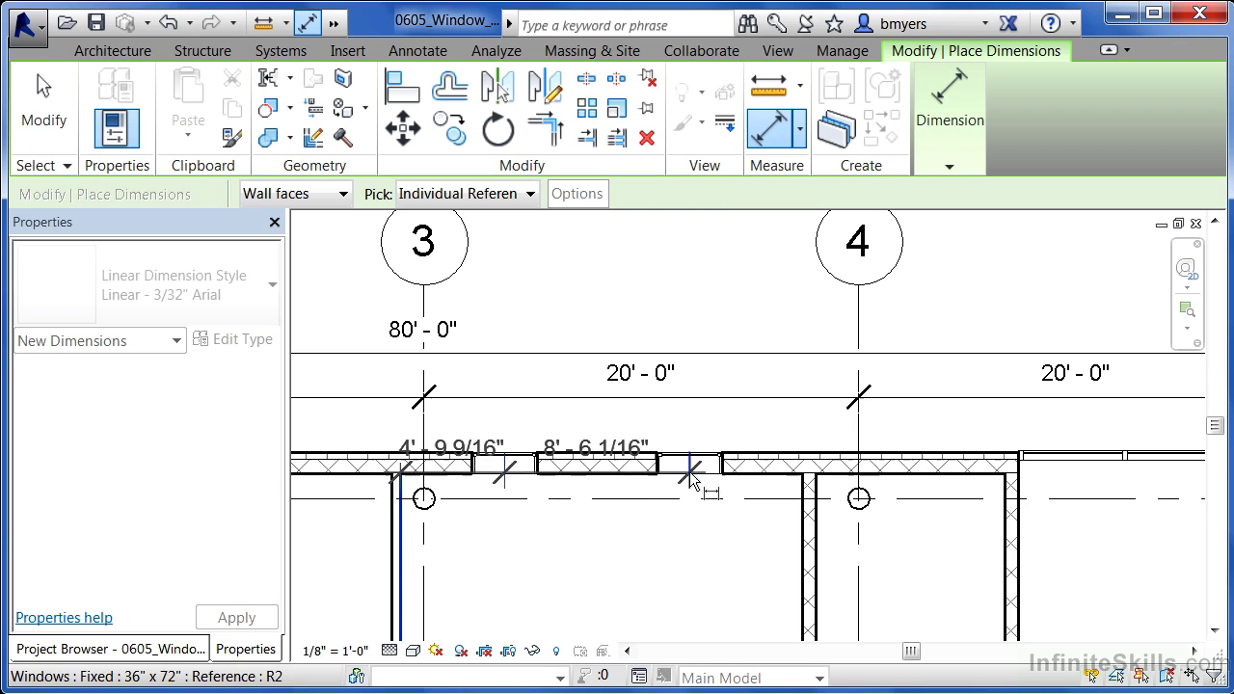
left_click(800, 545)
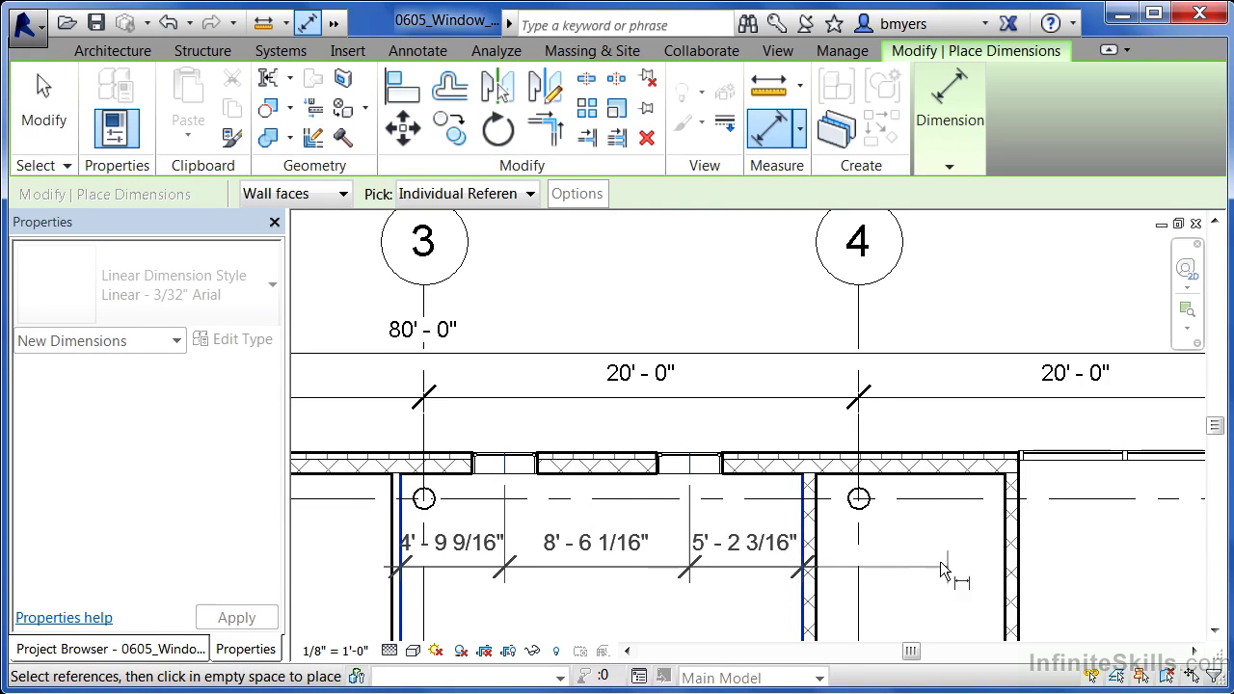
left_click(907, 558)
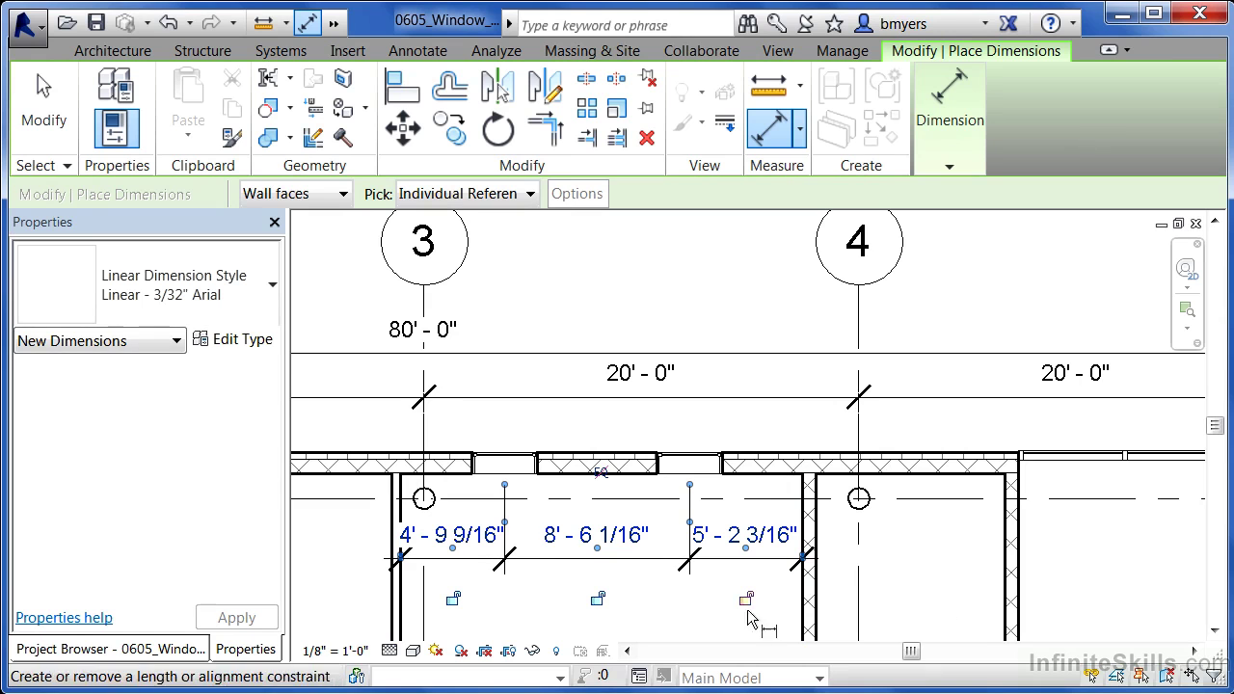
Toggle EQ on the room's new dimension so both windows sit evenly spaced between the side walls
left_click(599, 477)
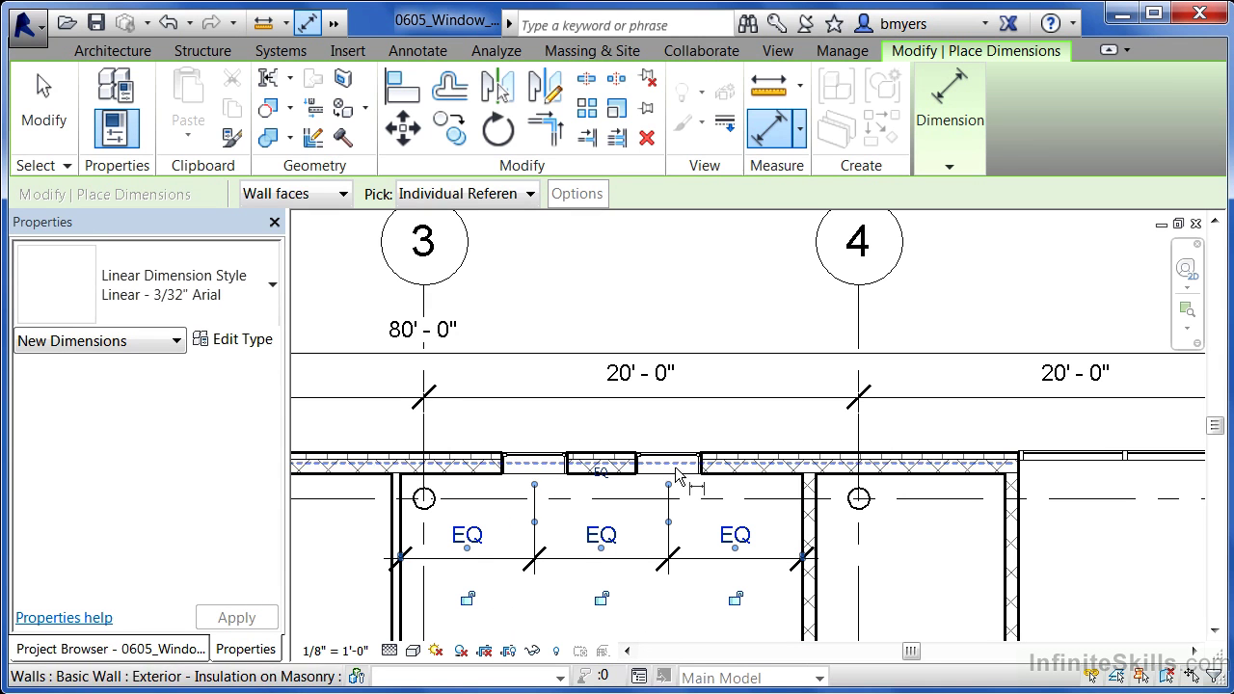
scroll(721, 363, "down", 2)
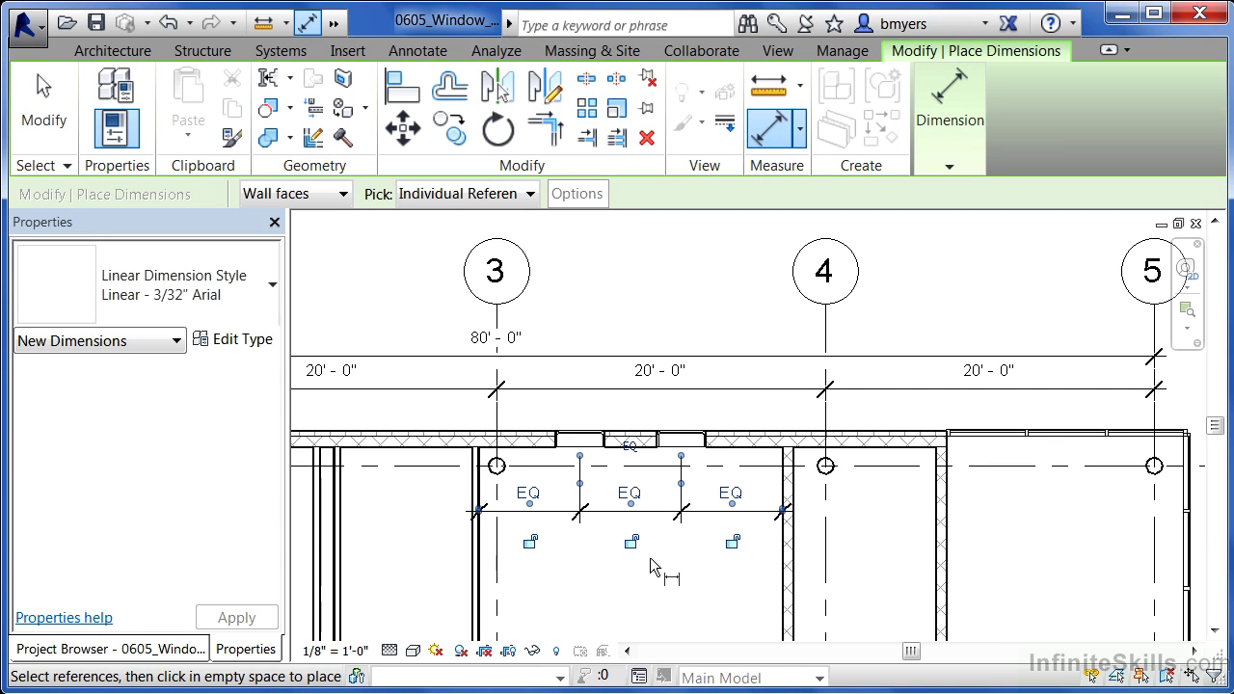
left_click(421, 58)
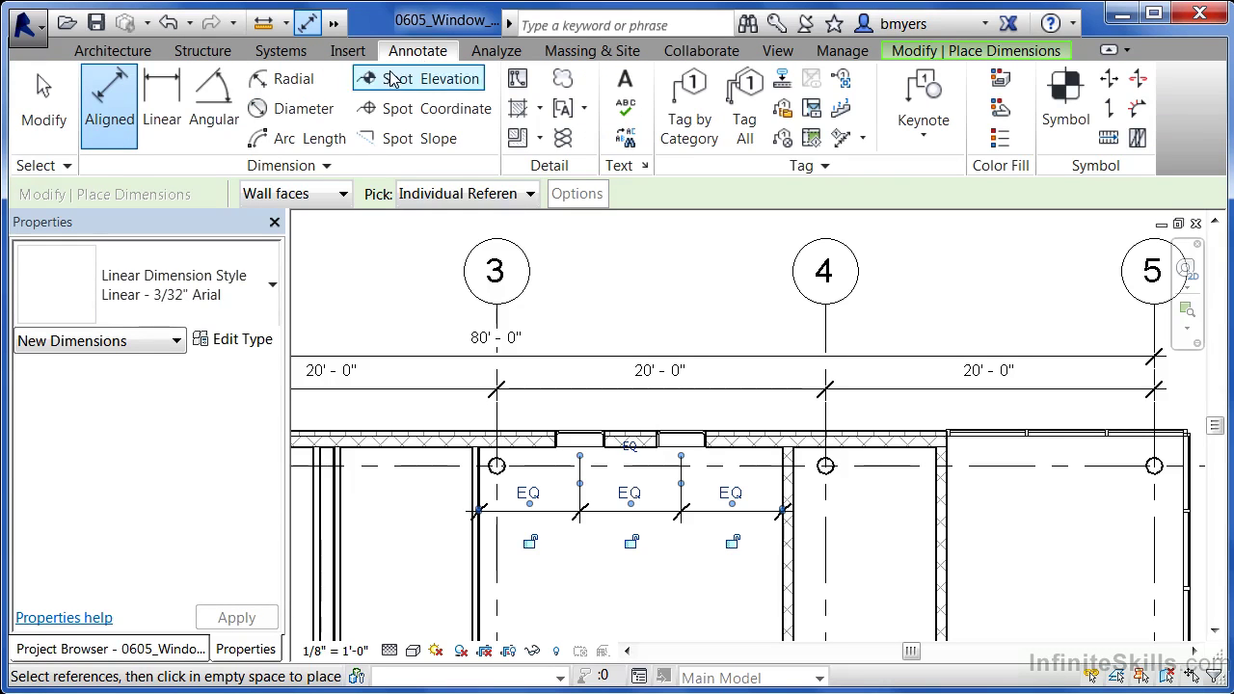